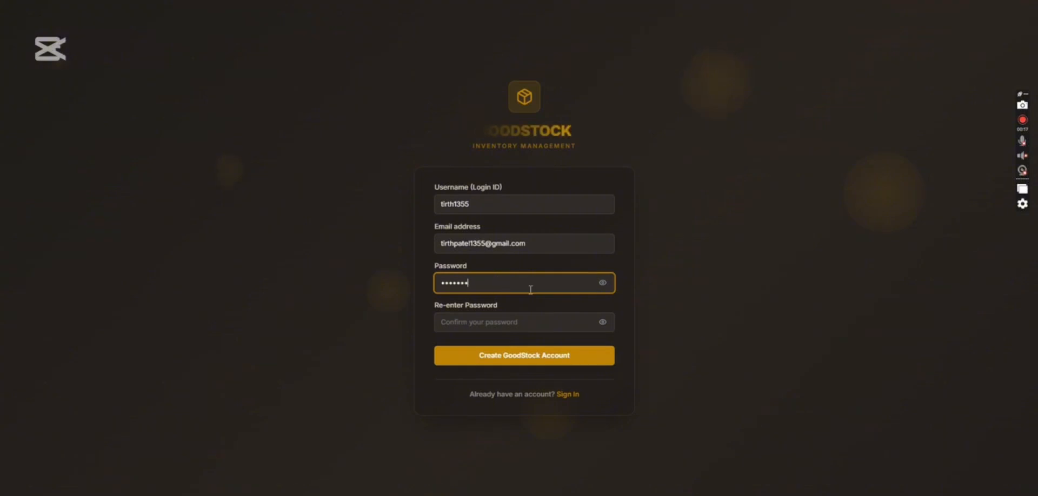
Reveal the account password, copy it into the password confirmation field and create the GoodStock account.
left_click(602, 283)
triple_click(524, 288)
key("ctrl+c")
left_click(494, 325)
key("ctrl+v")
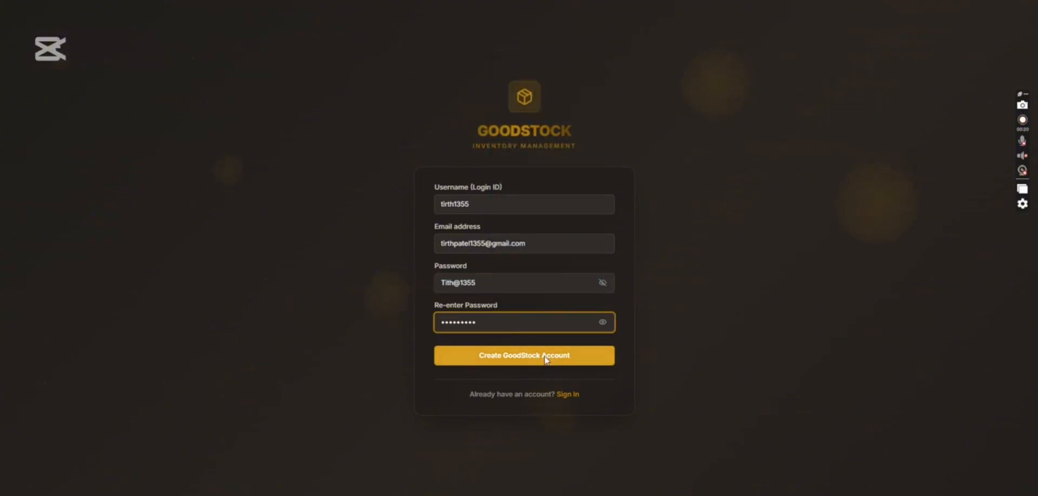
left_click(547, 357)
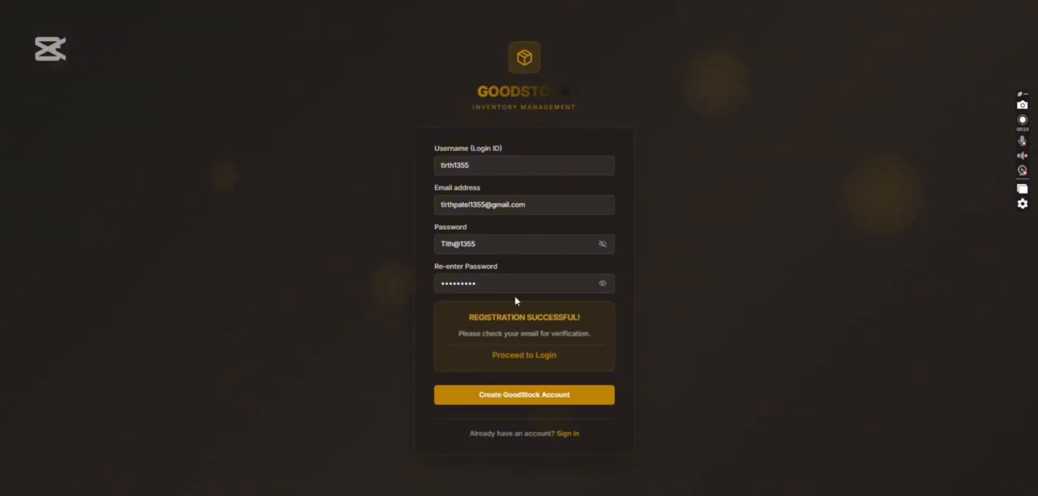
Switch to Gmail, confirm the signup through the Supabase Auth email, and save the GoodStock login in the browser.
key("ctrl+Tab")
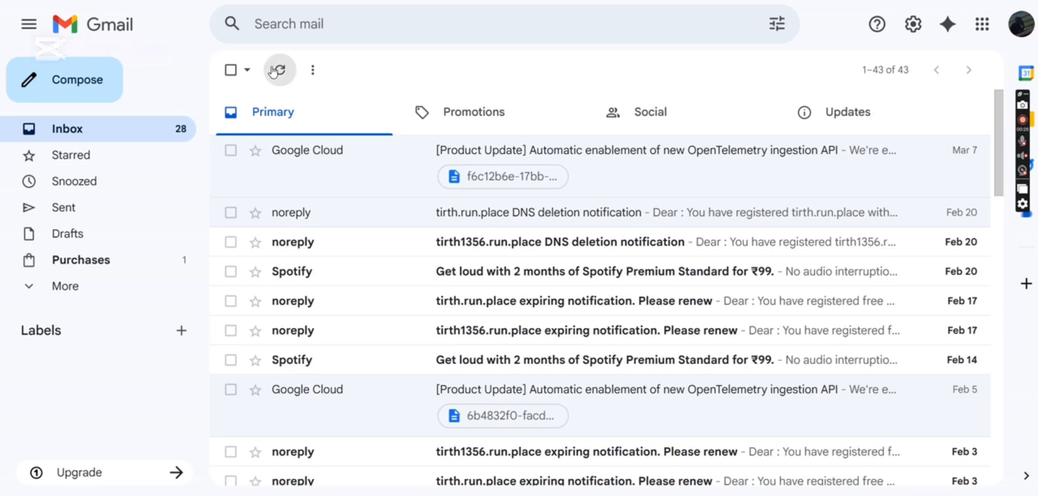
left_click(280, 69)
left_click(521, 155)
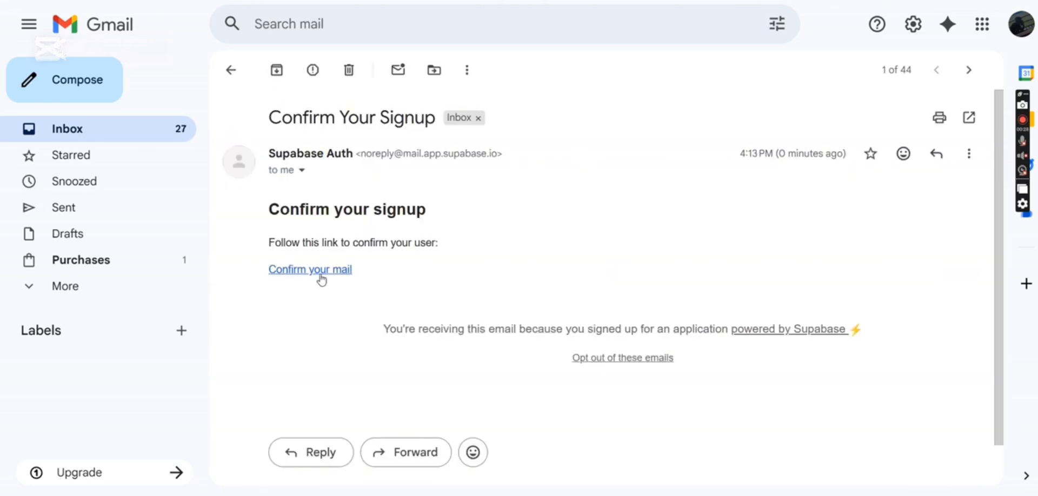
left_click(319, 270)
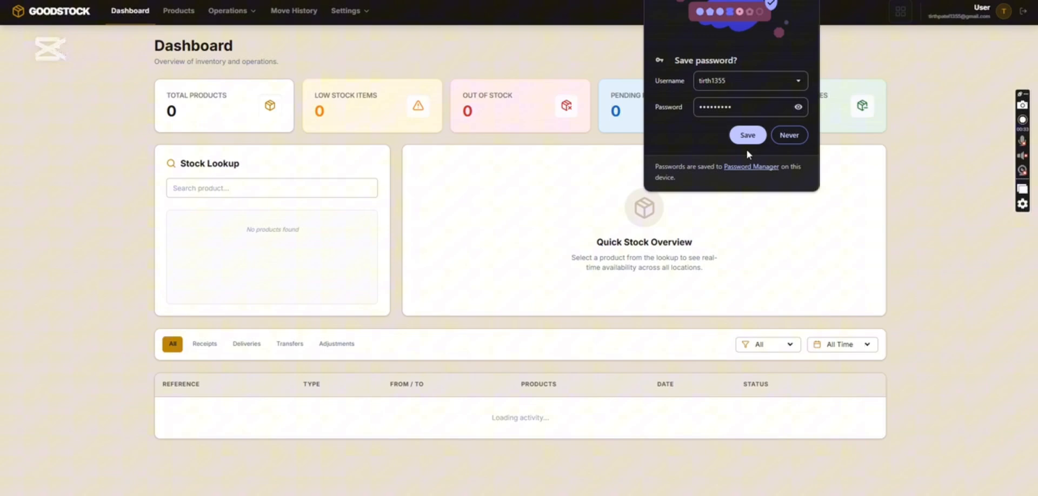
left_click(748, 136)
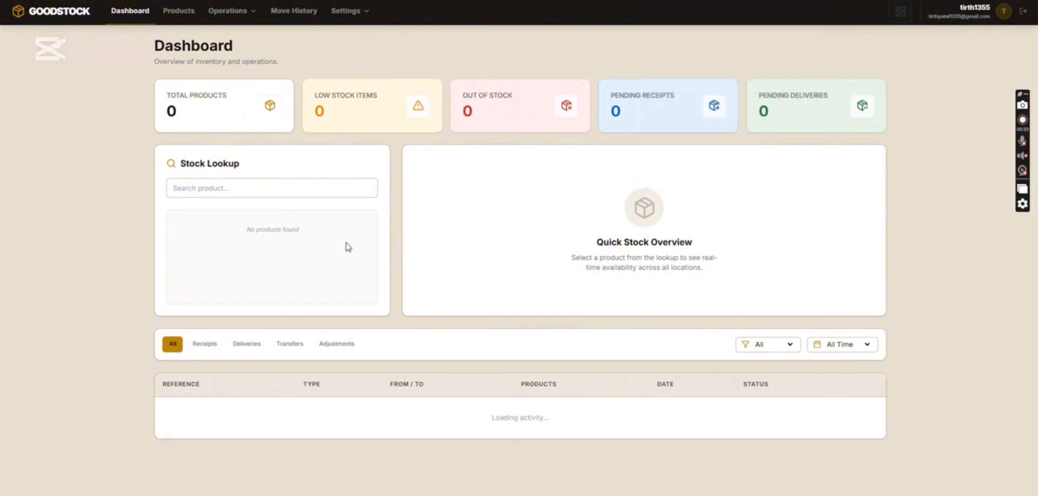
Look through the dashboard's Total Products list, view the Darjeeling Black Tea 500g product and return to the dashboard.
left_click(263, 130)
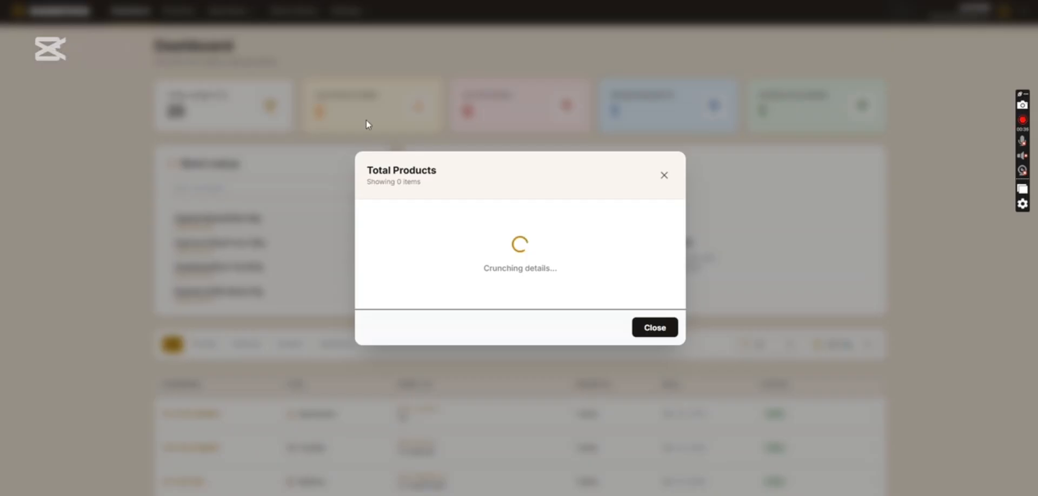
left_click(647, 202)
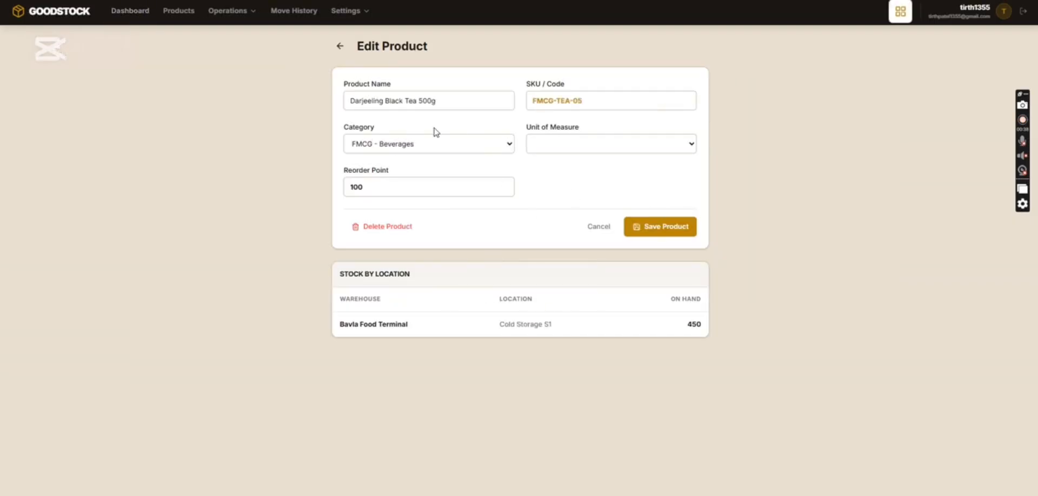
left_click(129, 11)
Review the dashboard's detail lists for low stock items, pending receipts and pending deliveries.
left_click(421, 98)
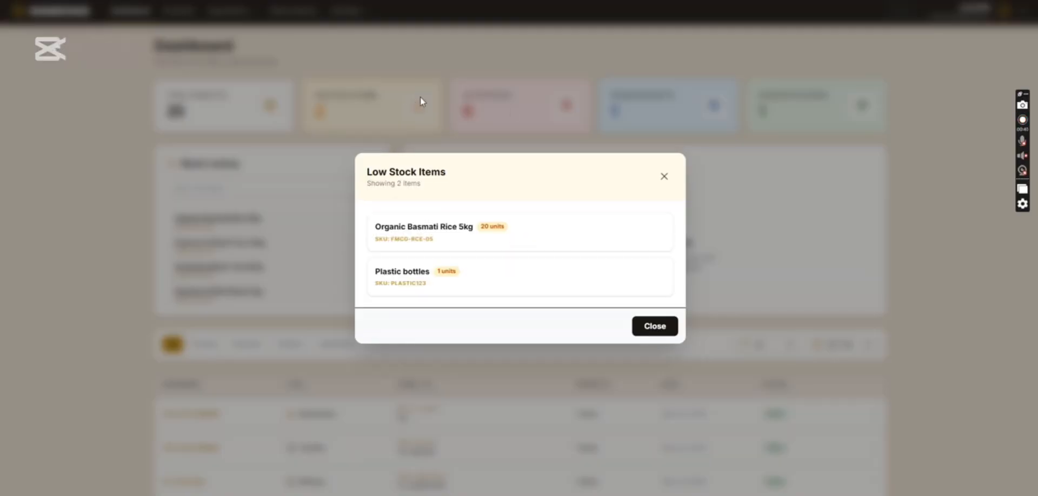
left_click(675, 110)
left_click(675, 110)
left_click(709, 108)
left_click(793, 115)
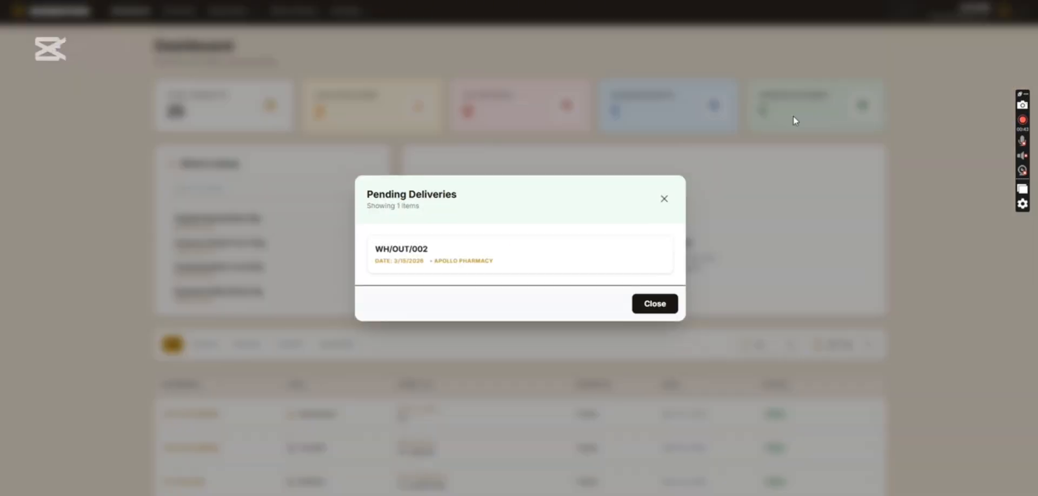
left_click(793, 116)
Look up the stock of Organic Basmati Rice 5kg across all locations on the dashboard.
scroll(406, 136, "down", 5)
scroll(405, 136, "up", 4)
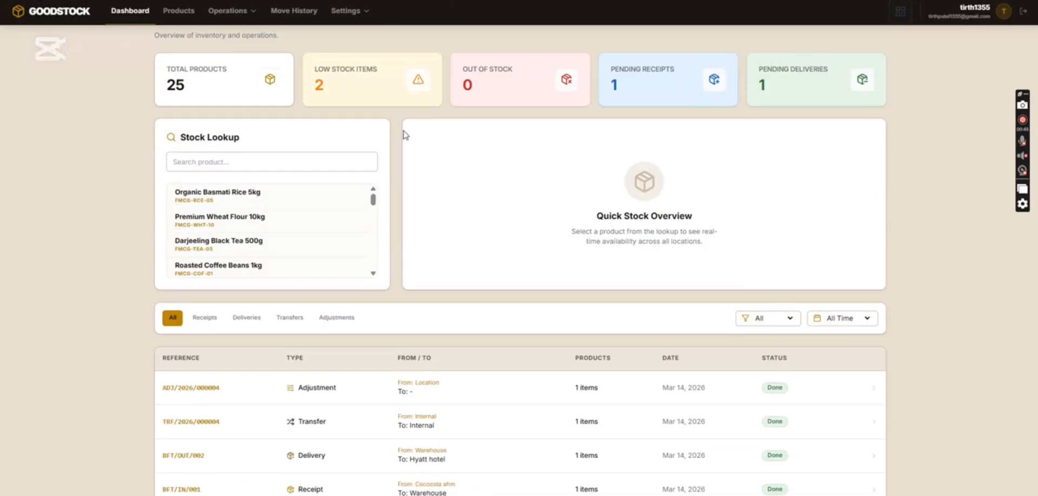
left_click(248, 198)
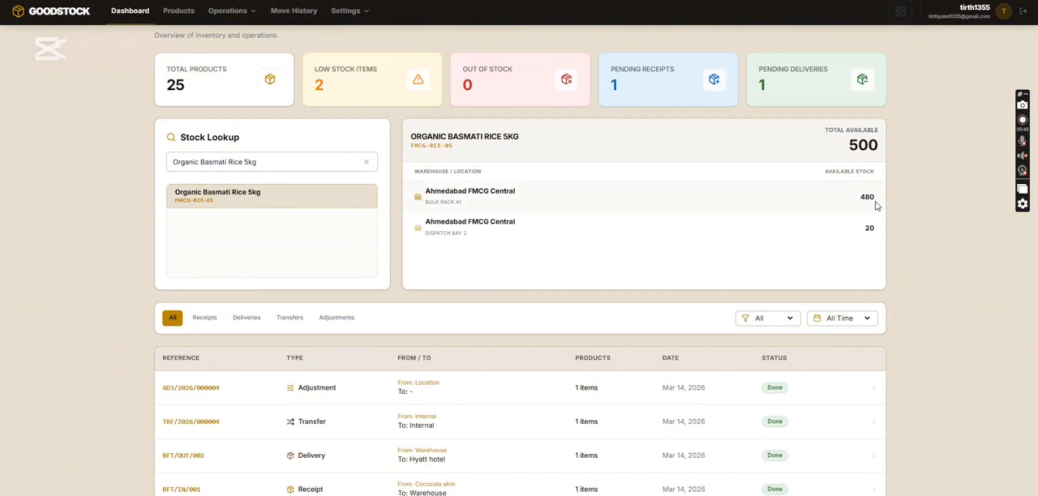
Start a new product named "lays" with the SKU code 12LAYS.
left_click(179, 10)
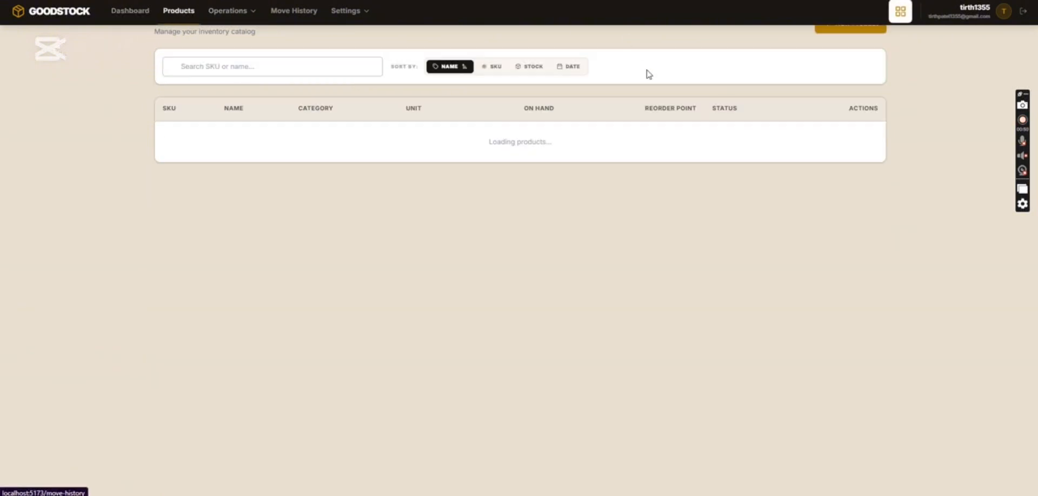
scroll(836, 49, "up", 1)
left_click(850, 49)
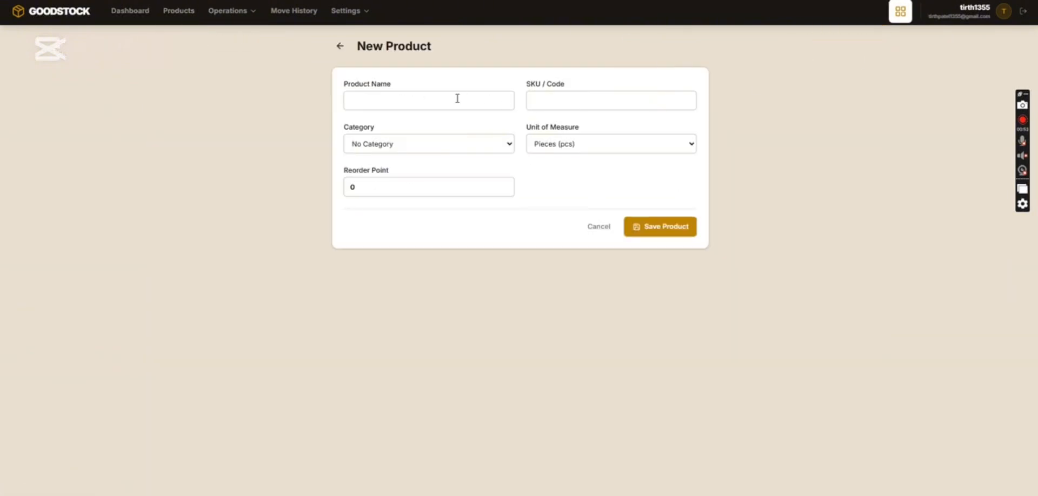
left_click(457, 98)
type("lays")
left_click(568, 99)
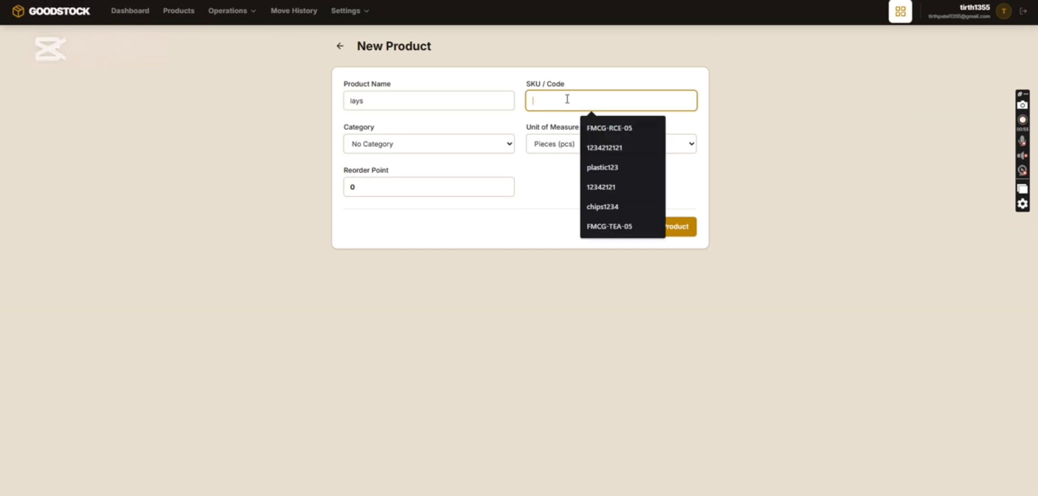
type("12LAYS")
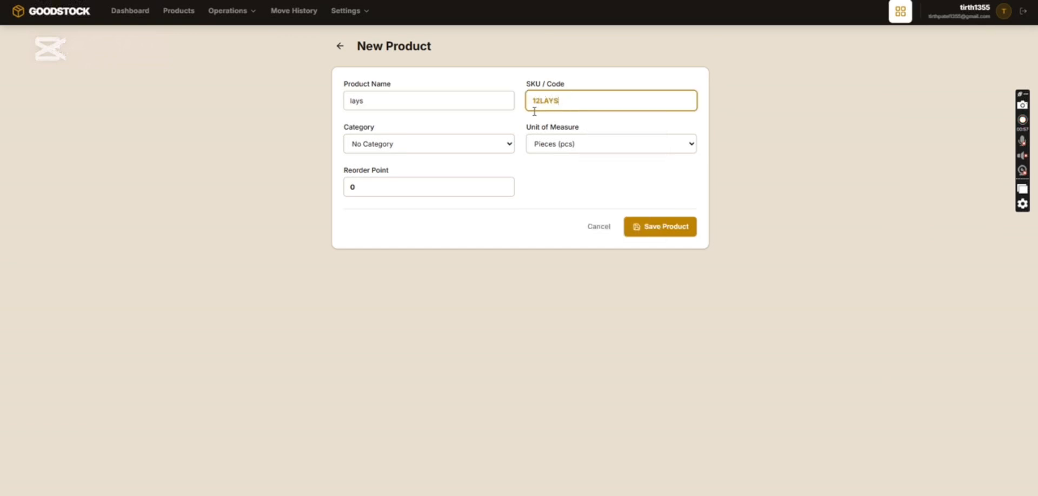
Save the product with category FMCG - Staples, unit Box and reorder point 130, and sort the product list by SKU.
left_click(457, 147)
left_click(461, 171)
left_click(553, 146)
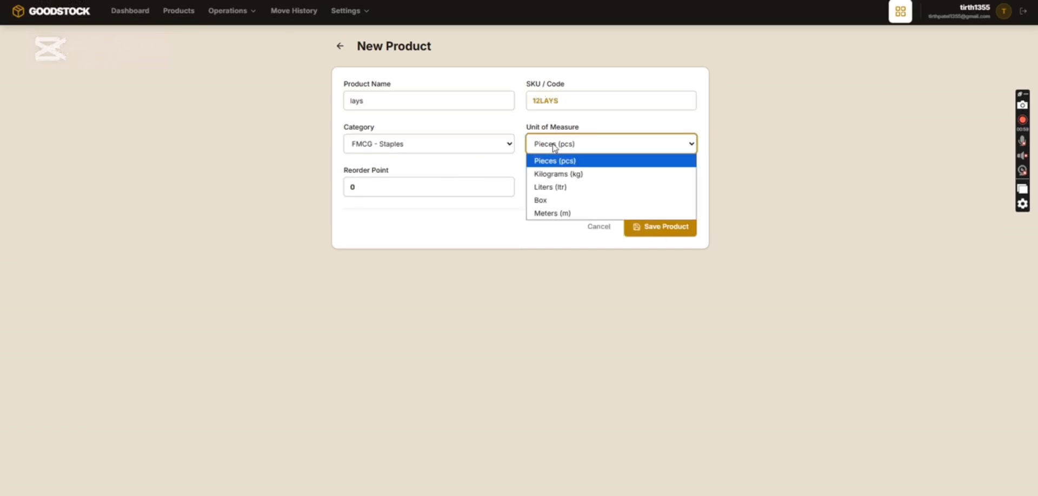
left_click(553, 199)
left_click(466, 188)
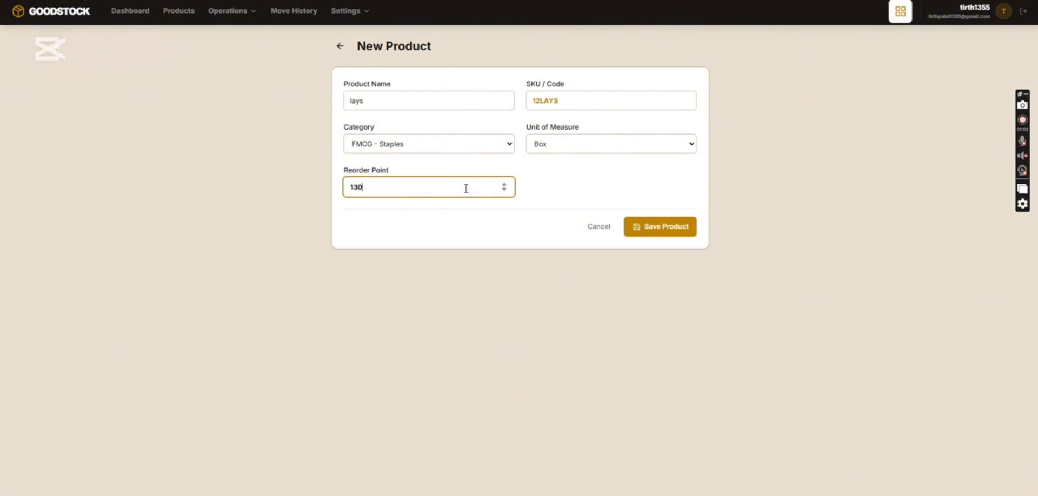
left_click(649, 226)
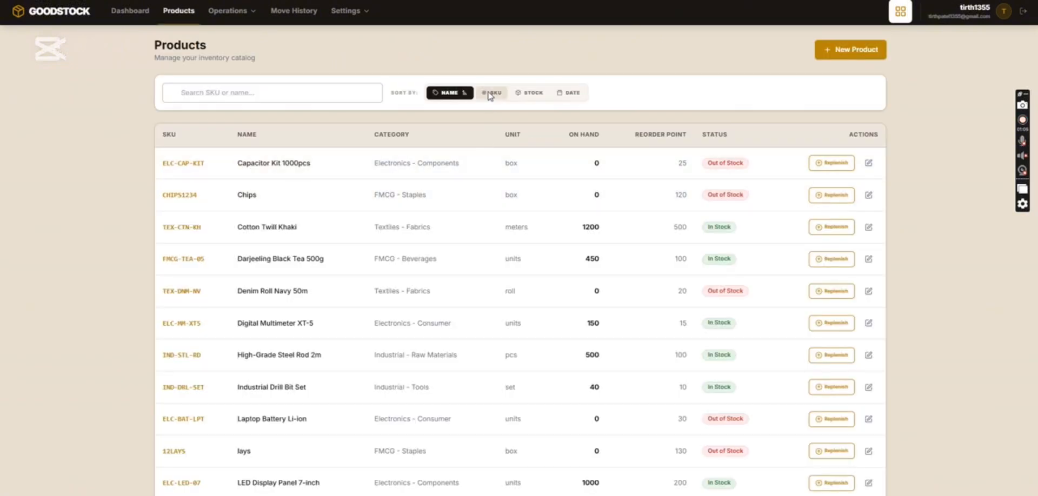
left_click(490, 93)
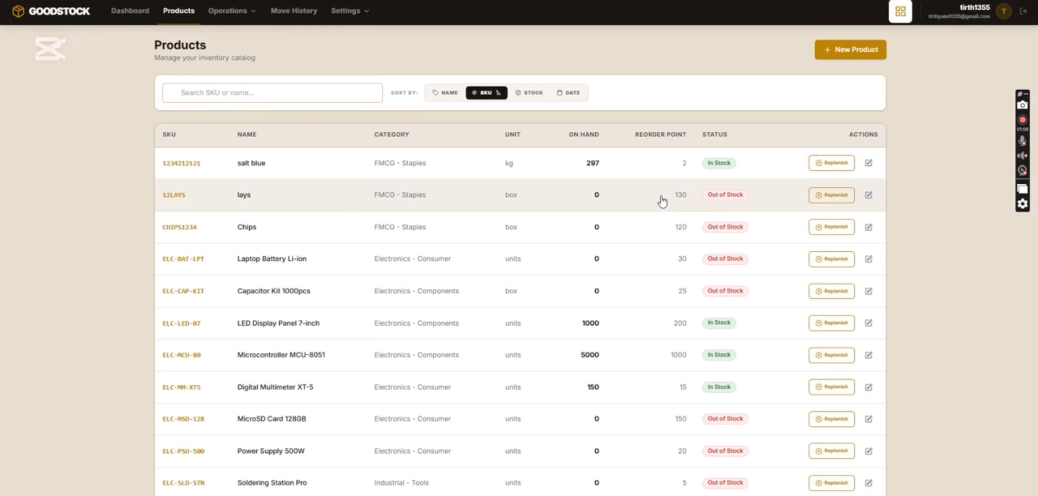
Start a new receipt with "Cococola ahm" as the supplier.
left_click(231, 10)
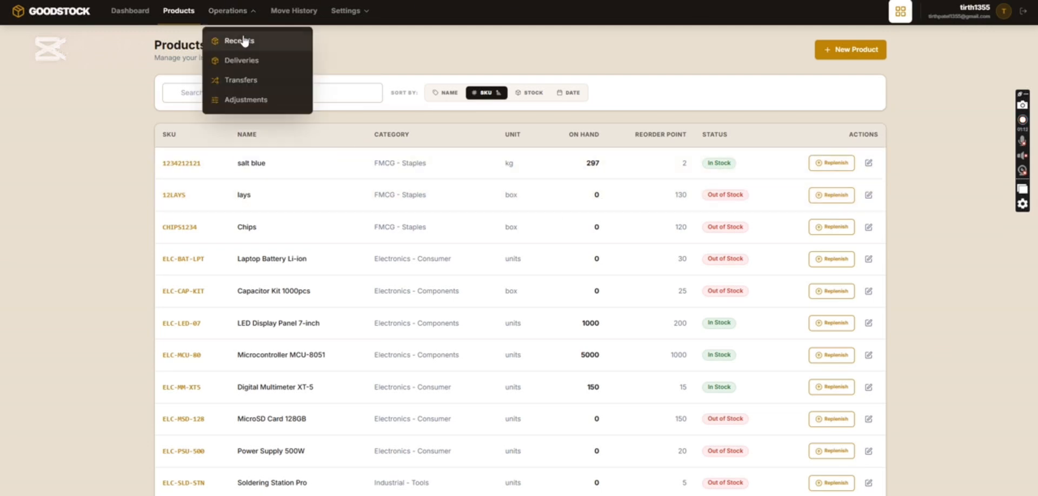
left_click(235, 40)
left_click(833, 48)
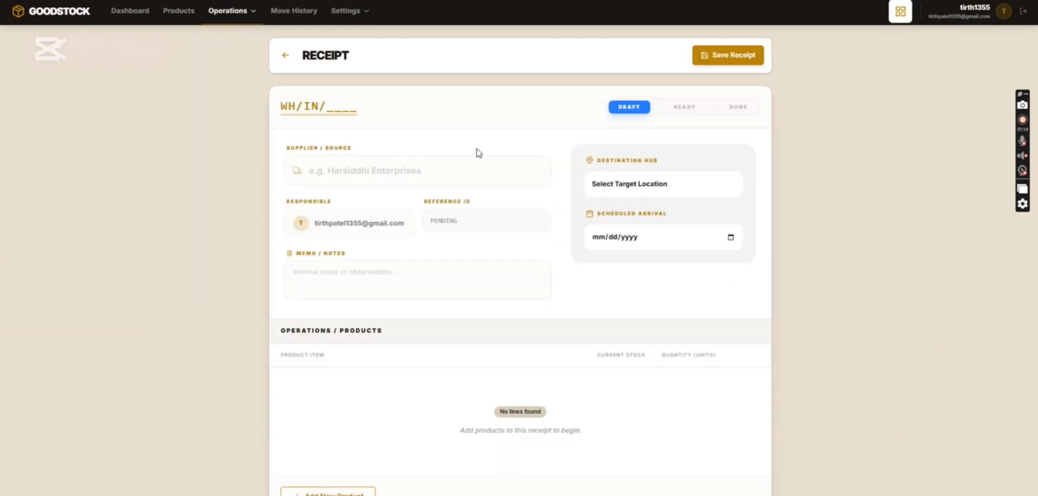
left_click(371, 168)
type("cococola ahm")
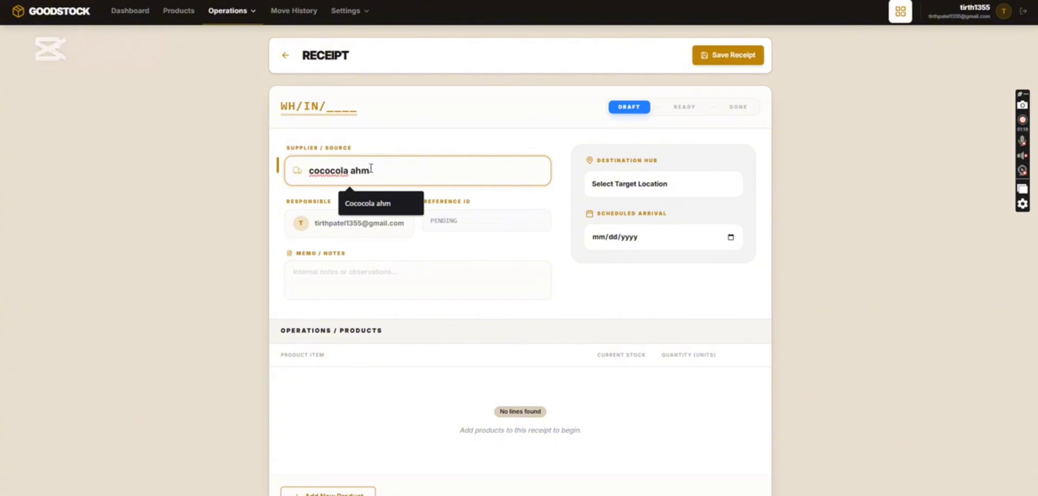
left_click(371, 203)
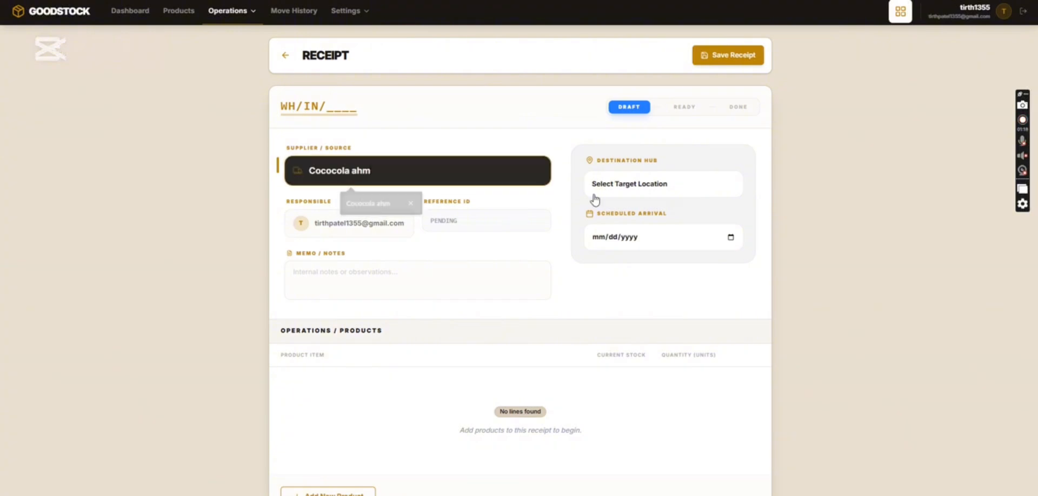
Set the receipt's destination to Bulk Rack A1 (A1-RACK), its scheduled arrival to 03/14/2026 and its memo to "blue lays".
left_click(626, 188)
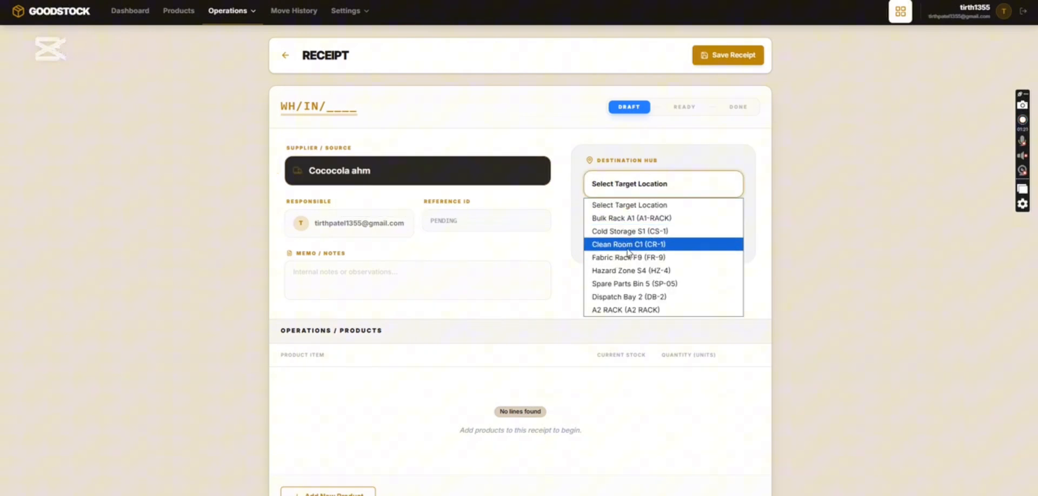
left_click(627, 219)
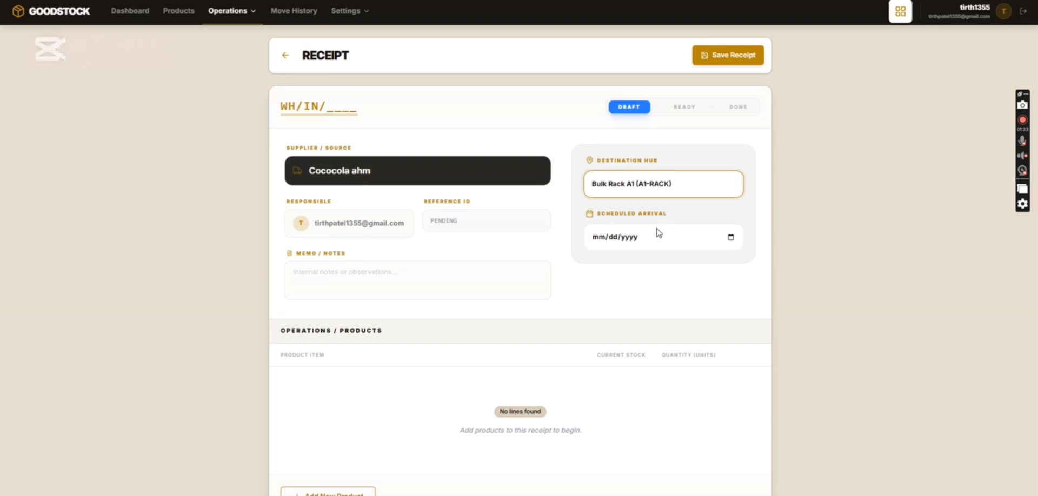
left_click(733, 237)
left_click(680, 307)
left_click(395, 274)
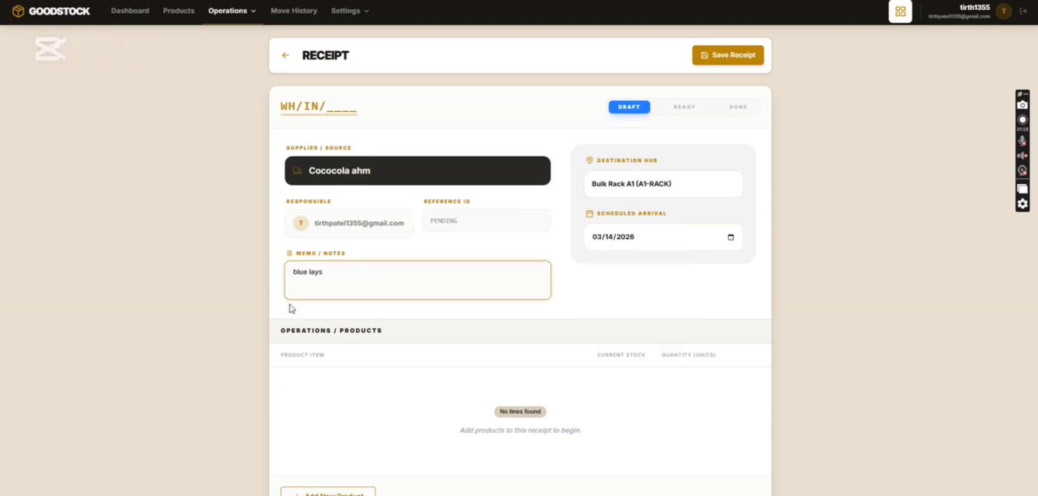
Add the lays product to the receipt with a quantity of 140.
scroll(292, 309, "down", 1)
left_click(327, 440)
left_click(367, 357)
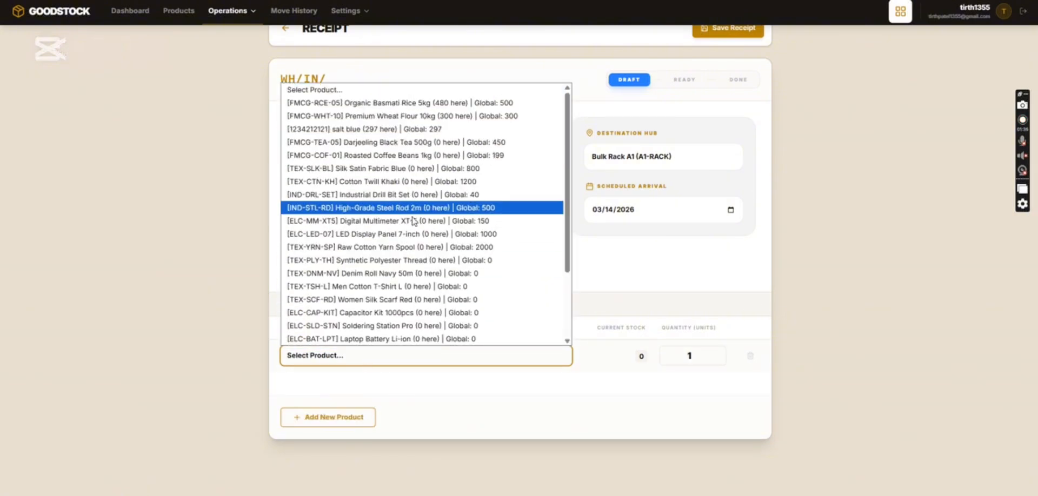
scroll(414, 230, "down", 3)
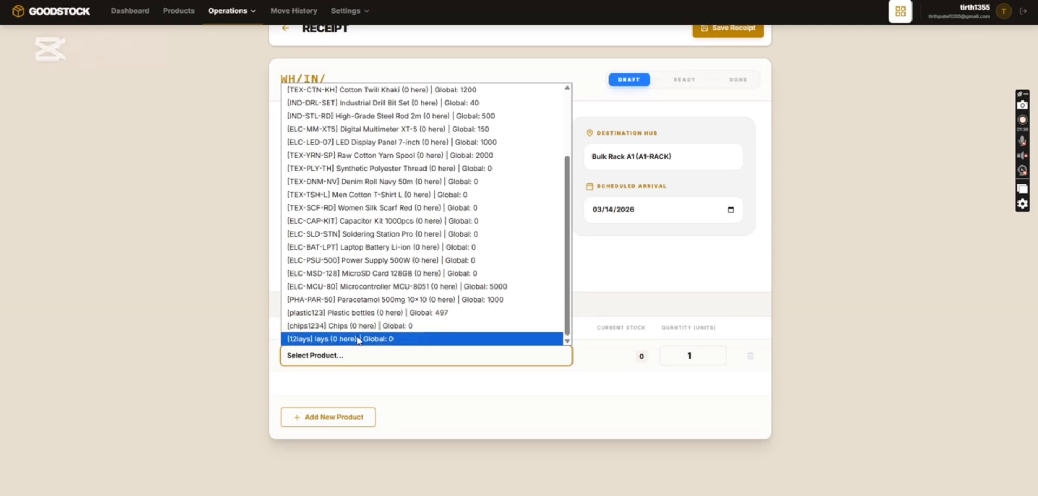
left_click(310, 339)
left_click(701, 358)
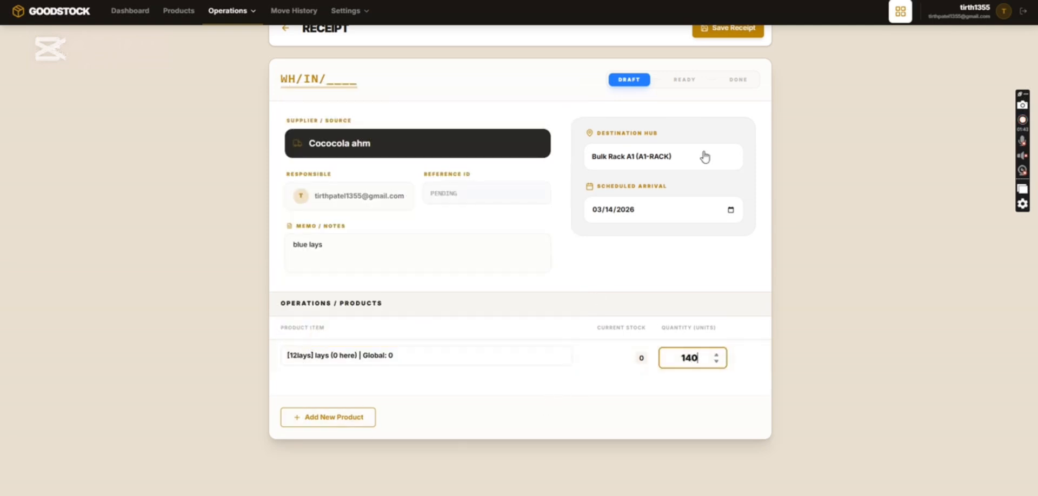
Save the receipt and advance it from draft through ready to done by validating it.
scroll(706, 126, "up", 1)
left_click(724, 54)
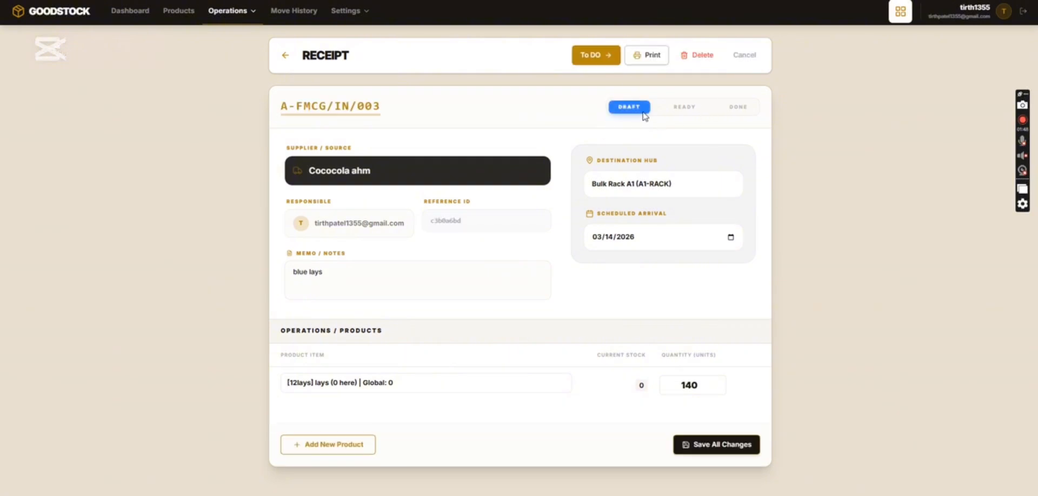
left_click(594, 55)
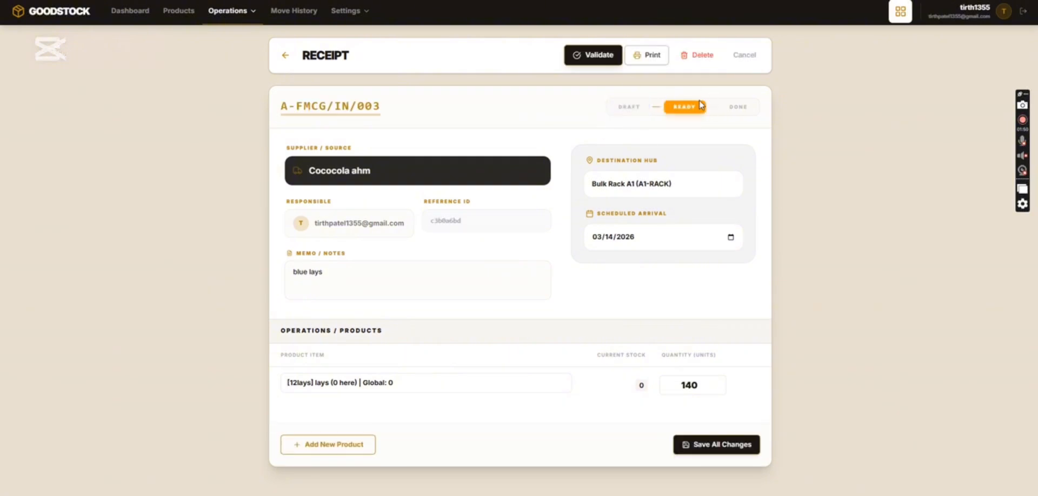
left_click(596, 56)
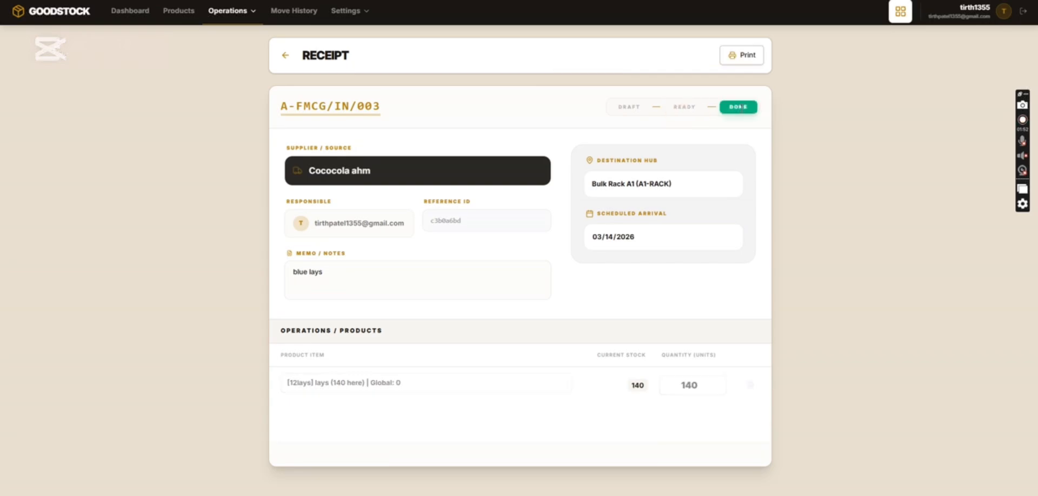
Open the print preview of the validated receipt and examine its heading and reference number.
left_click(745, 62)
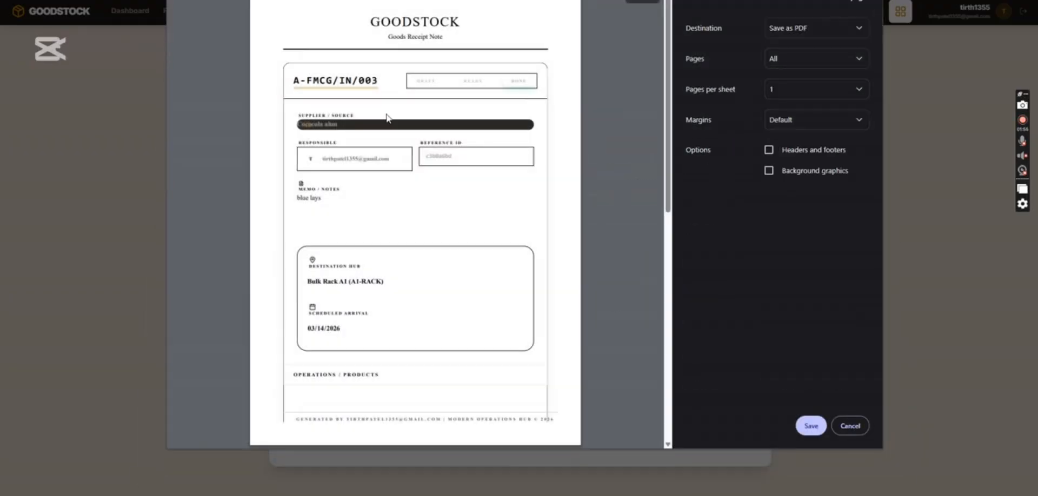
double_click(393, 20)
left_click_drag(301, 80, 396, 71)
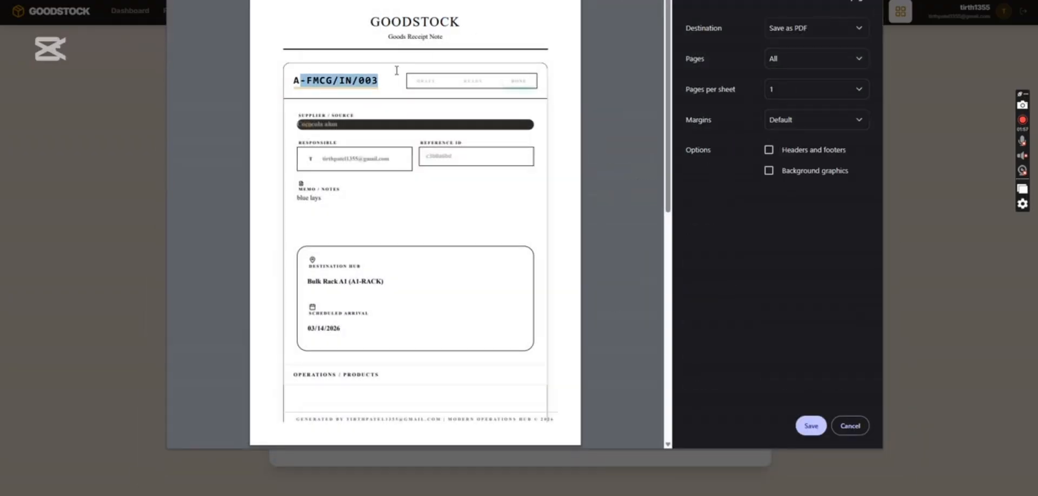
Examine the supplier and product lines in the receipt's print preview and close the preview without saving.
left_click(507, 83)
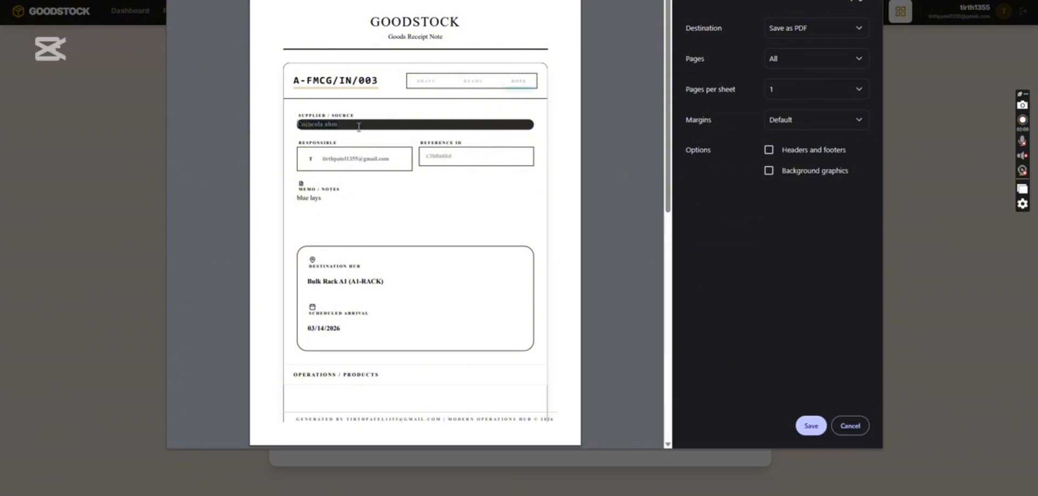
scroll(394, 311, "down", 2)
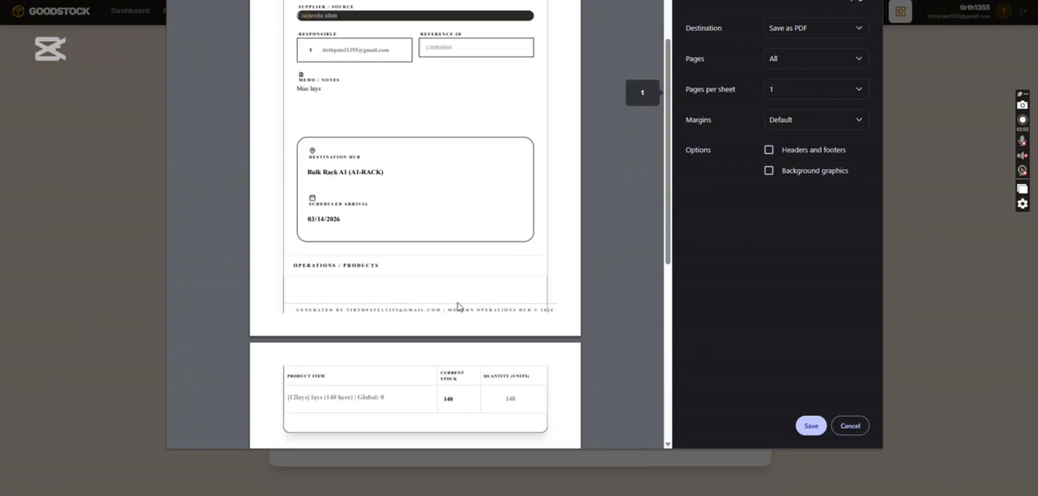
key("Escape")
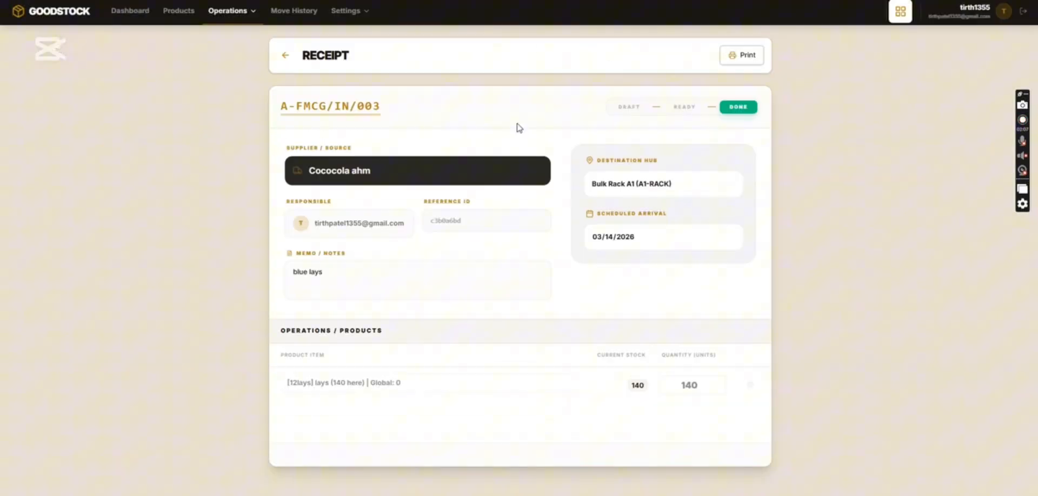
Leave the receipt and review the recent activity table on the dashboard.
left_click(285, 54)
left_click(123, 10)
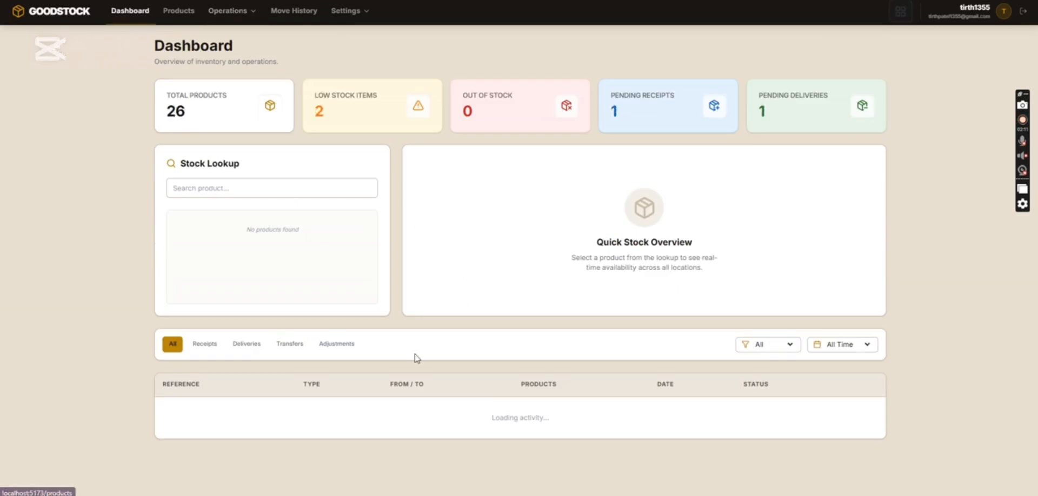
scroll(364, 424, "down", 1)
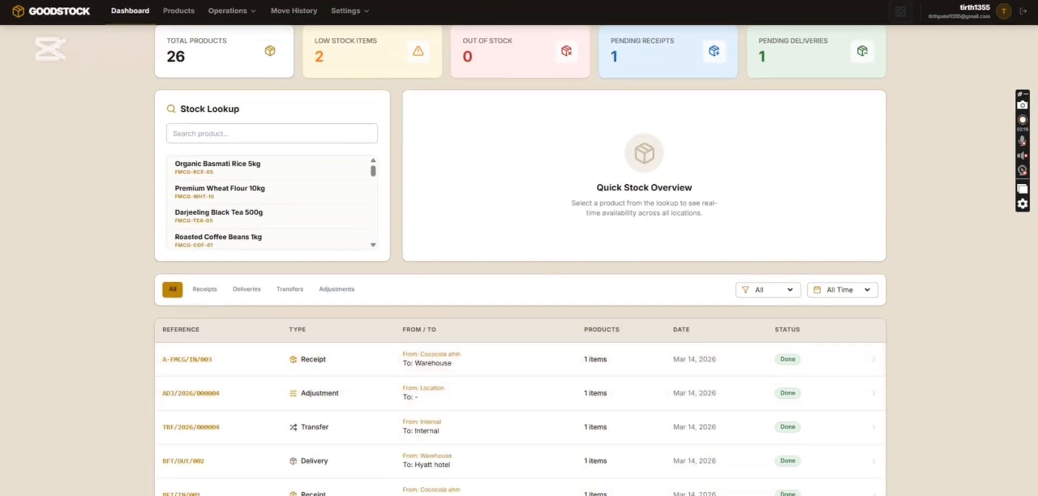
scroll(868, 160, "up", 1)
Create a new delivery order with Hyatt hotel as the customer.
left_click(250, 22)
left_click(243, 60)
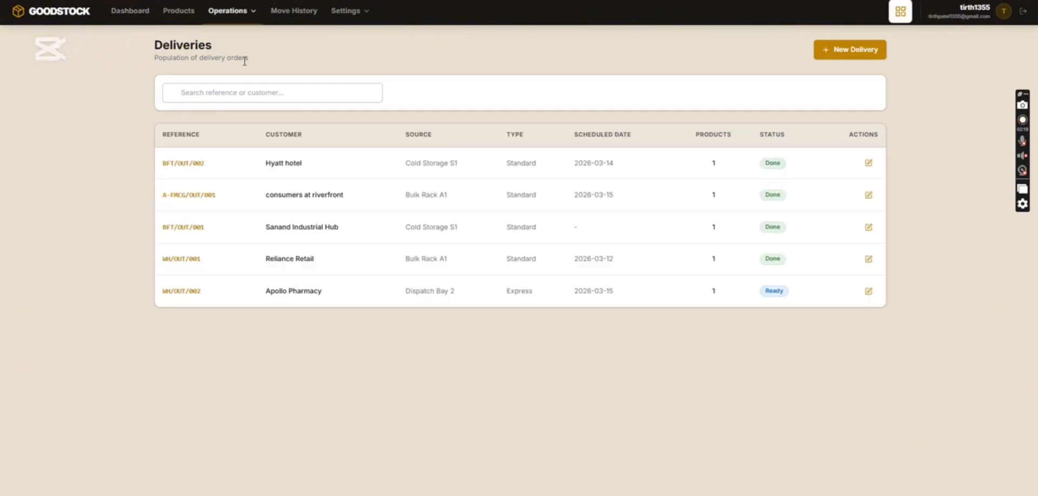
left_click(831, 51)
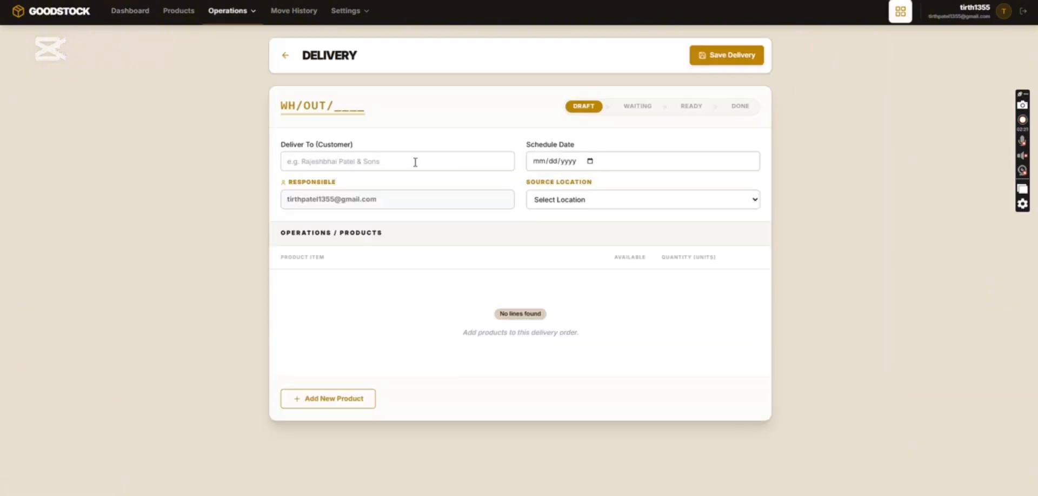
left_click(408, 159)
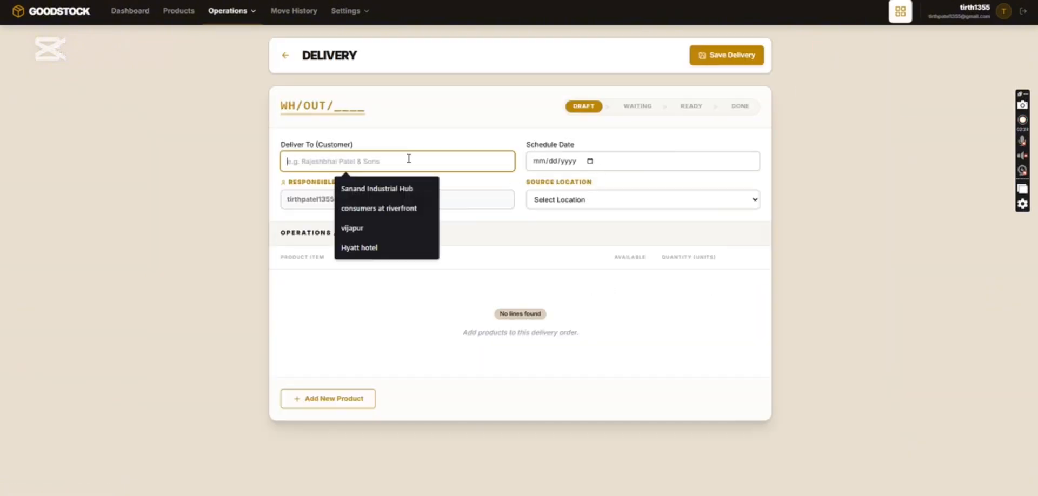
type("hy")
left_click(371, 189)
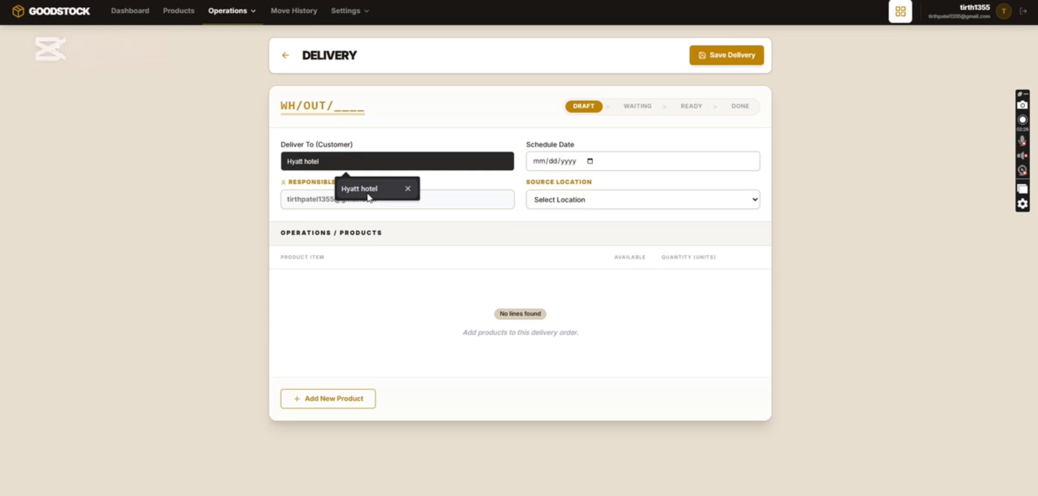
Set the delivery's schedule date to 03/14/2026 and its source to Bulk Rack A1 (A1-RACK), and add an empty product line.
left_click(590, 161)
left_click(620, 228)
left_click(570, 206)
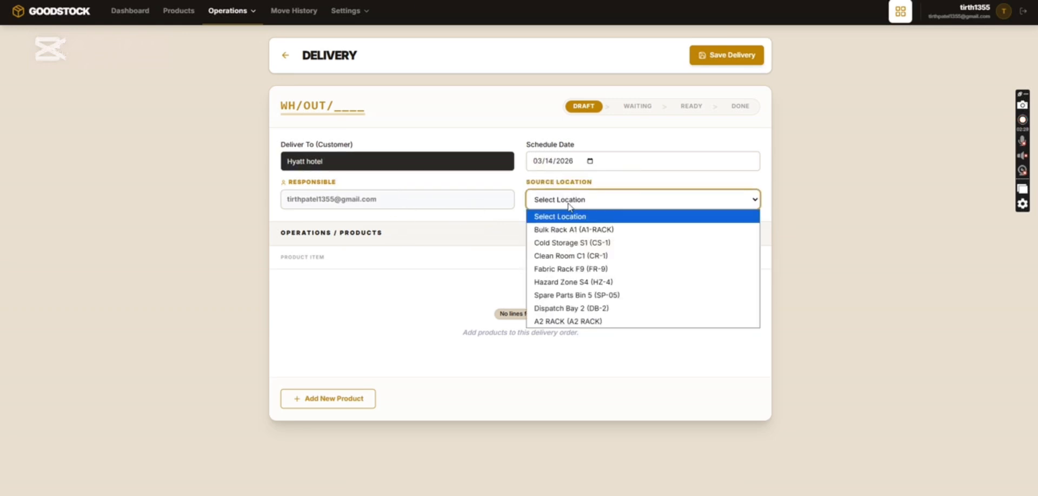
left_click(570, 229)
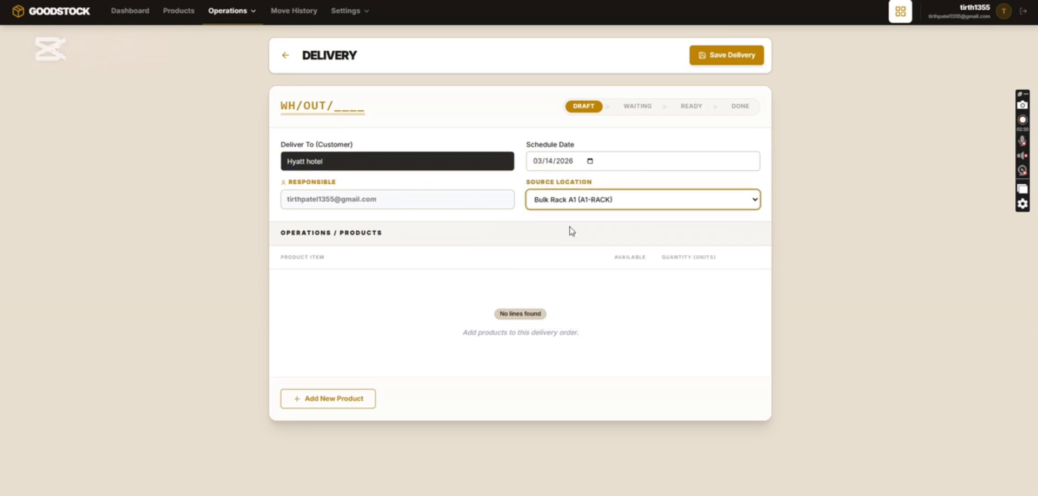
left_click(345, 401)
Compare the products available at Bulk Rack A1 and Cold Storage S1 (CS-1), restoring Bulk Rack A1 as the source.
left_click(381, 285)
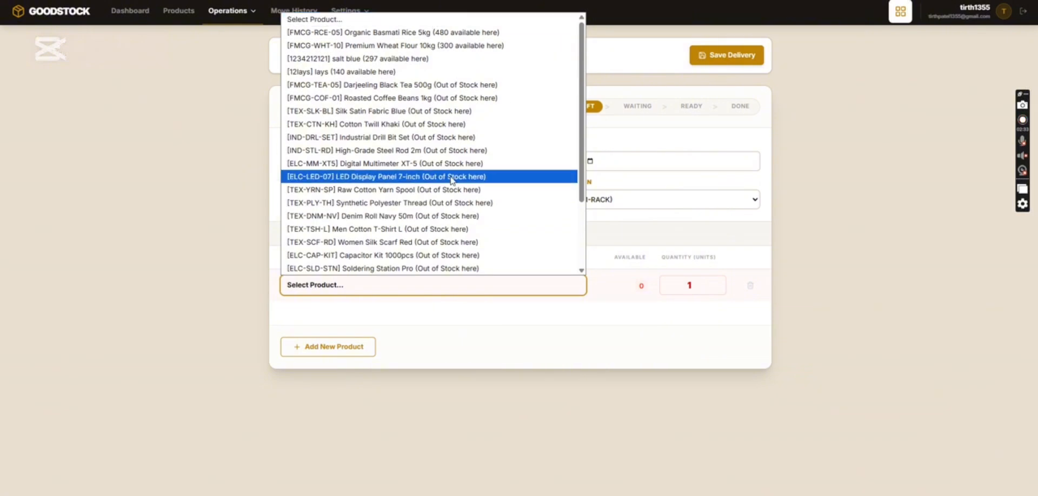
left_click(568, 200)
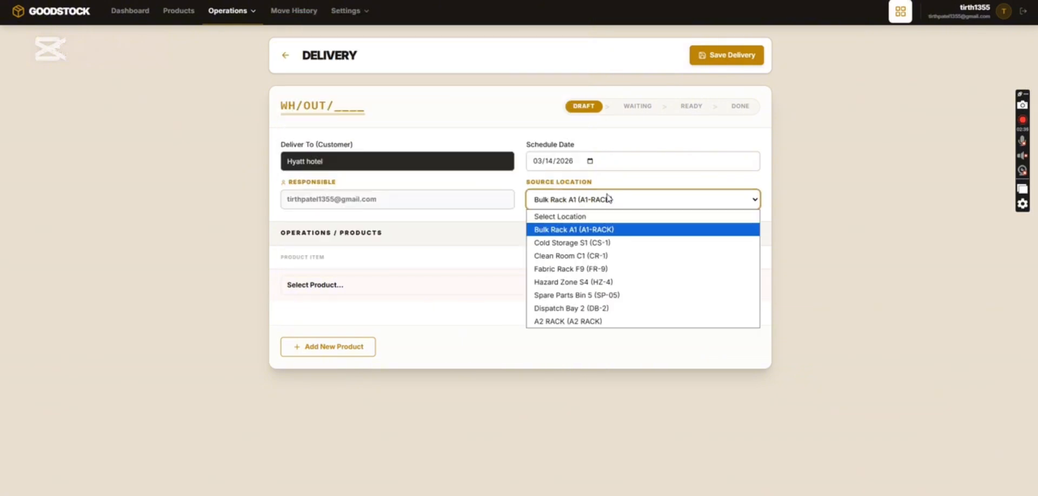
left_click(565, 244)
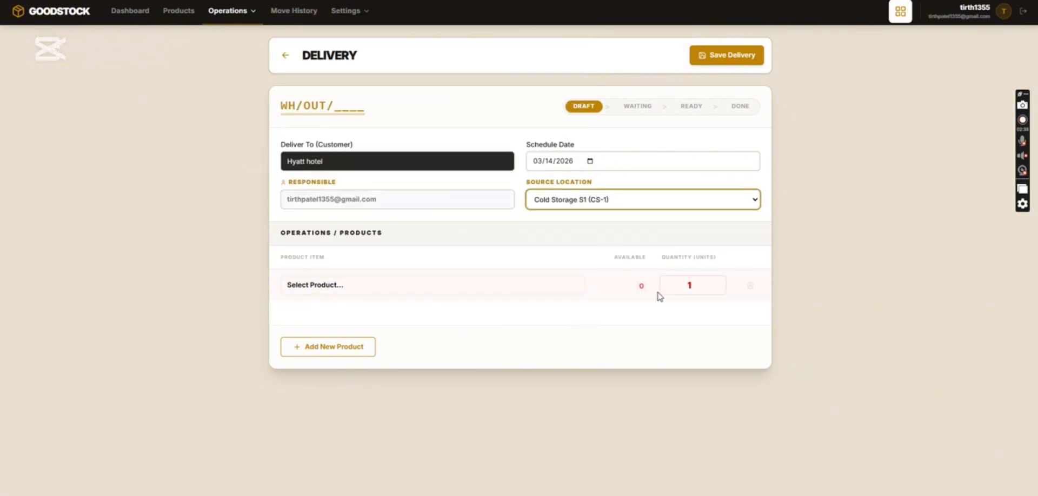
left_click(454, 287)
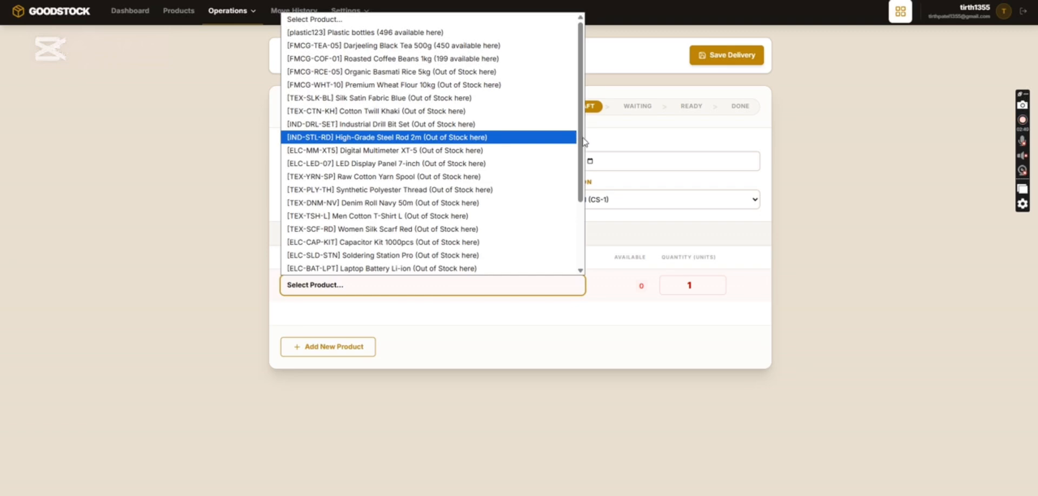
scroll(554, 232, "down", 2)
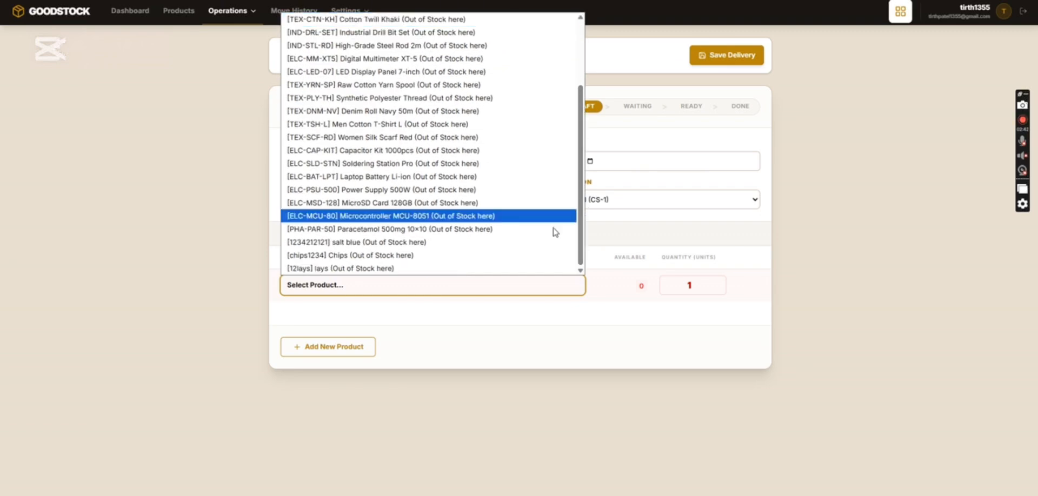
left_click(634, 203)
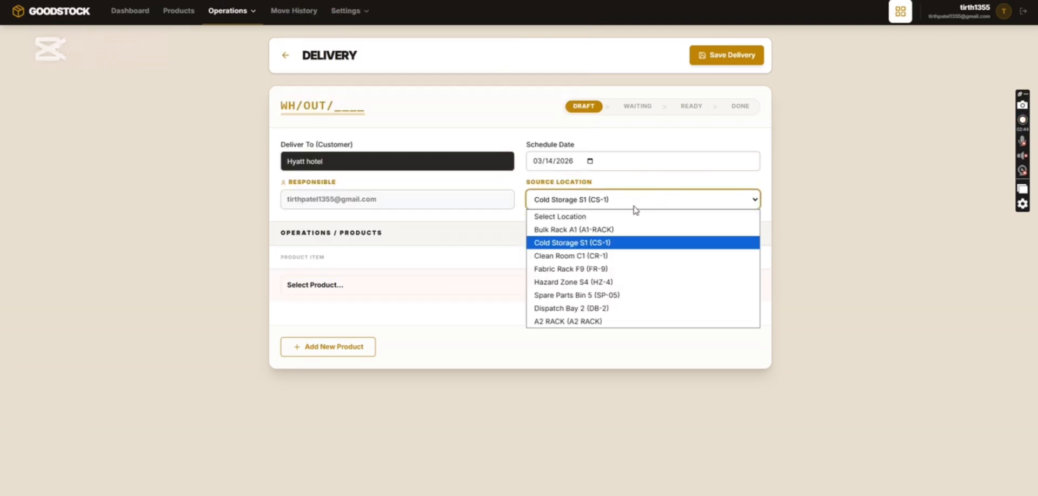
left_click(610, 227)
Choose the lays product for the delivery line and set its quantity to 20.
left_click(398, 291)
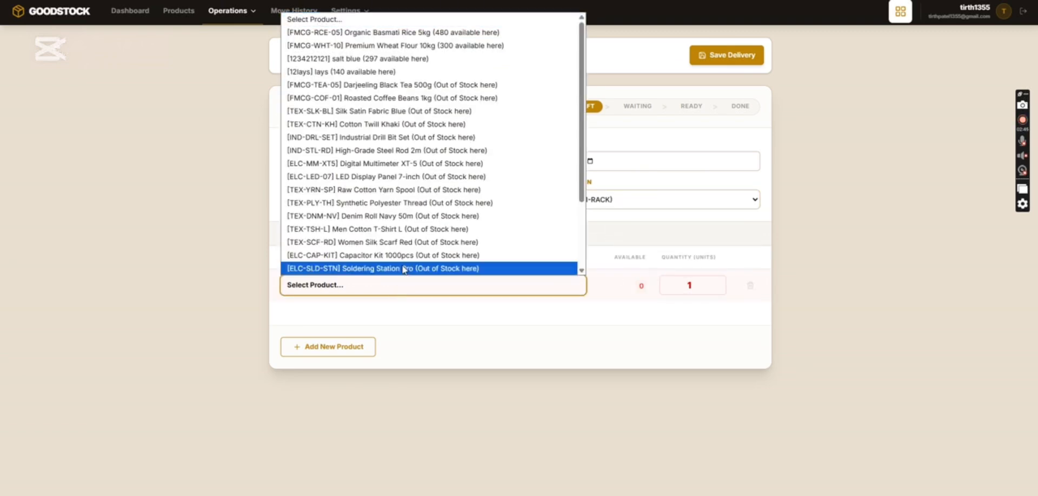
left_click(373, 71)
left_click(709, 280)
key("BackSpace")
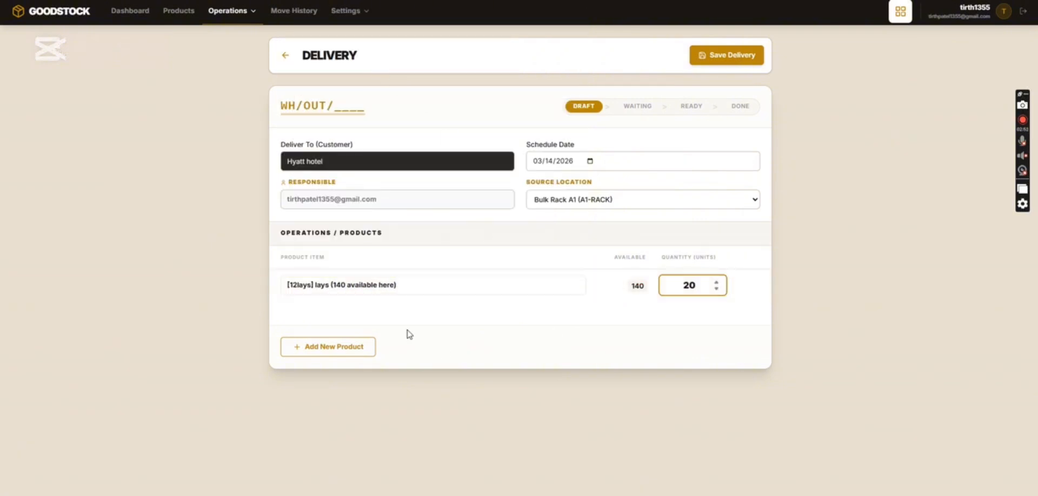
Save the delivery and advance it to waiting, and check its print preview without saving a PDF.
left_click(724, 56)
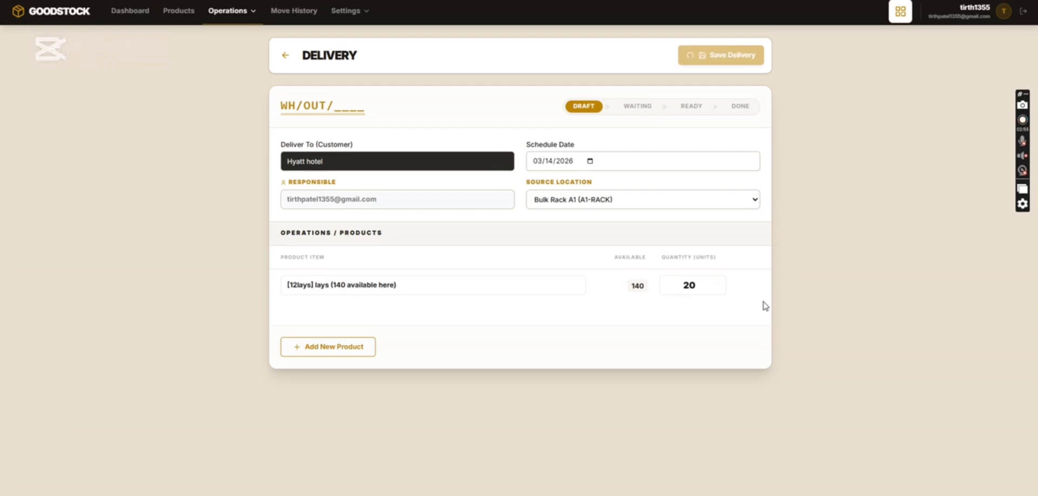
left_click(649, 59)
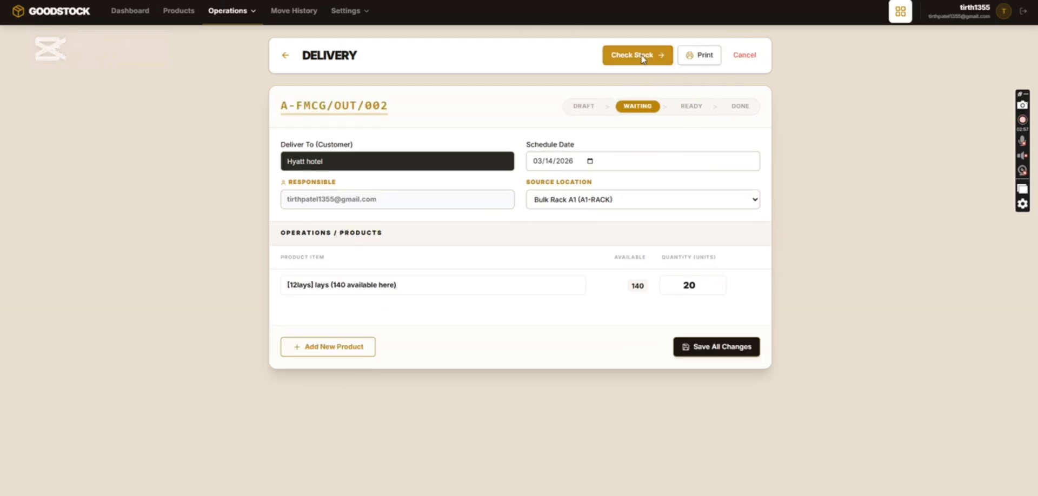
left_click(698, 55)
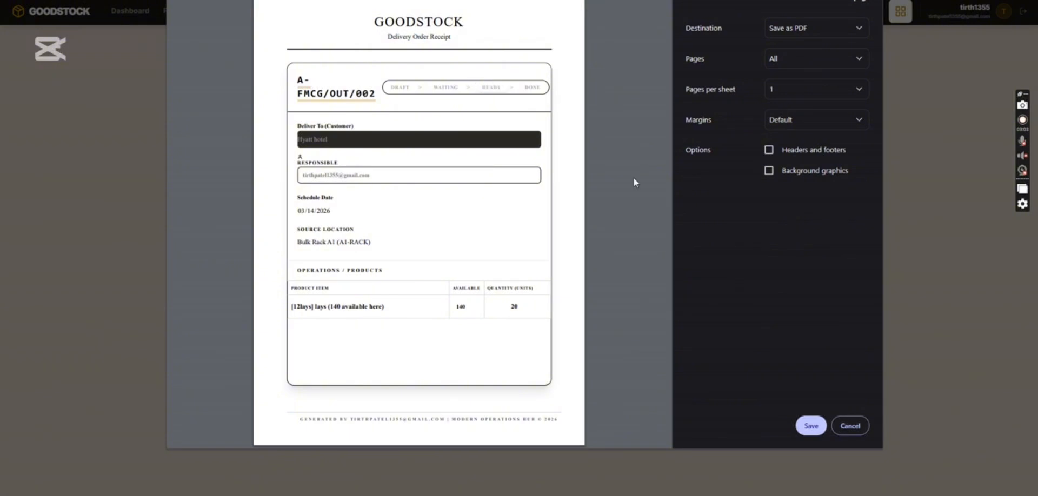
left_click(850, 426)
Take the delivery through the stock check and validation, and return to the deliveries list.
left_click(652, 57)
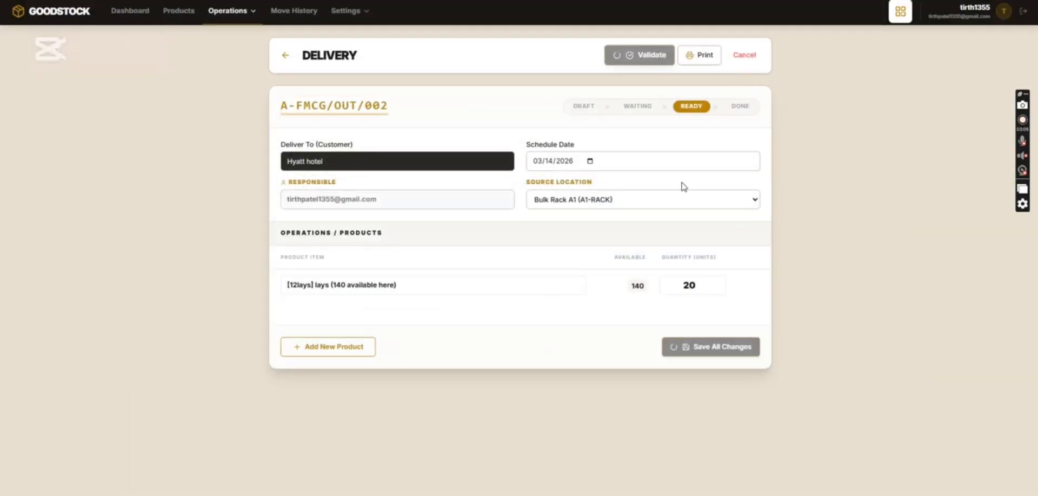
left_click(284, 55)
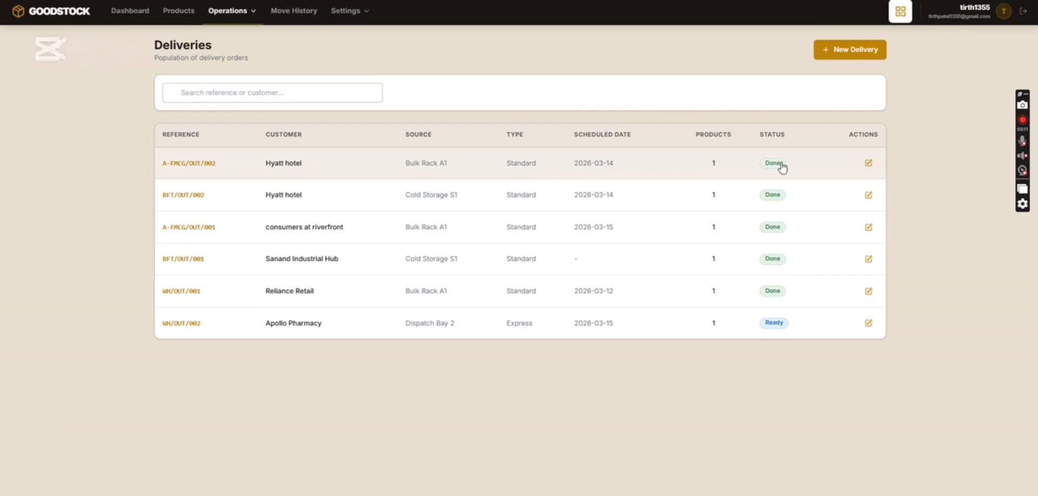
View the deliveries and the receipts as boards grouped by status, and switch the receipts back to the list layout.
left_click(901, 15)
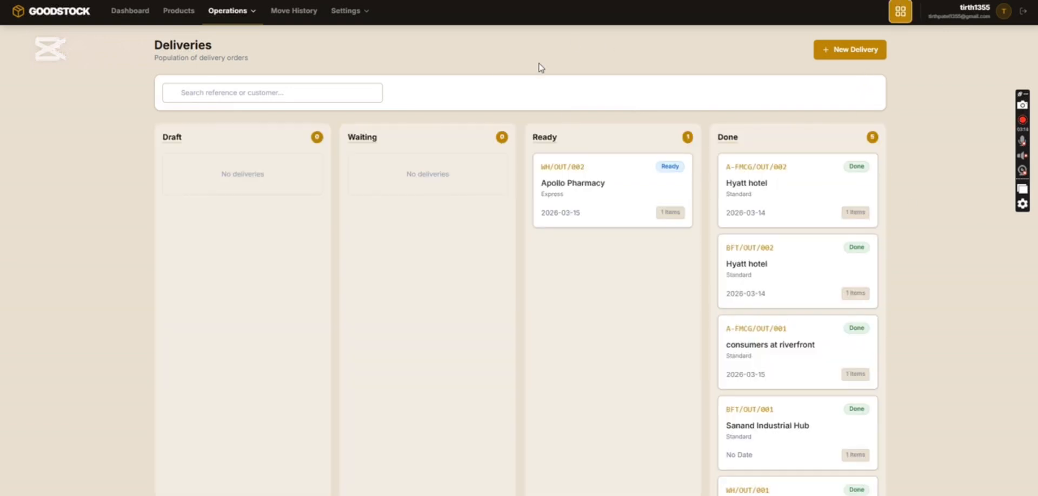
left_click(228, 12)
left_click(227, 41)
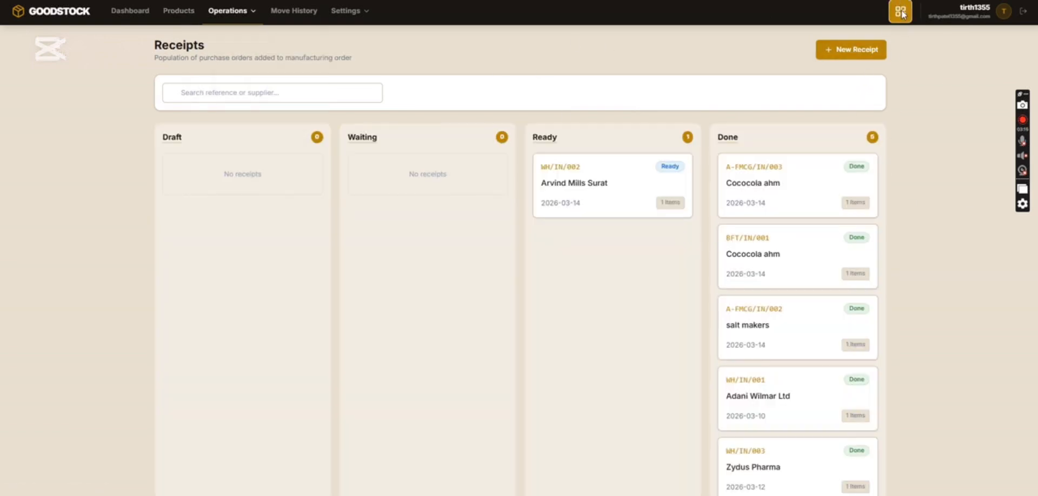
left_click(900, 12)
left_click(901, 13)
left_click(900, 13)
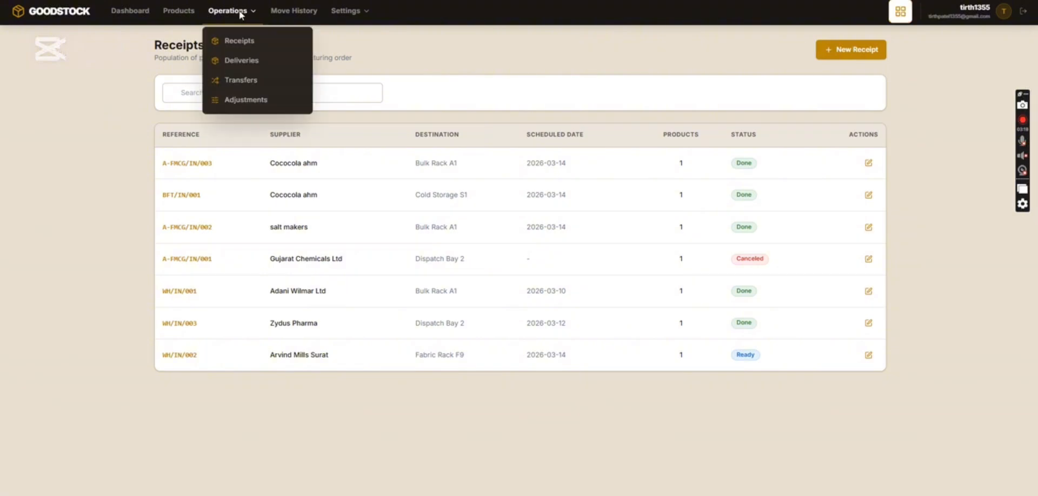
Open the low stock items from the dashboard, inspect the lays product's reorder point and return to the dashboard.
left_click(129, 20)
left_click(348, 112)
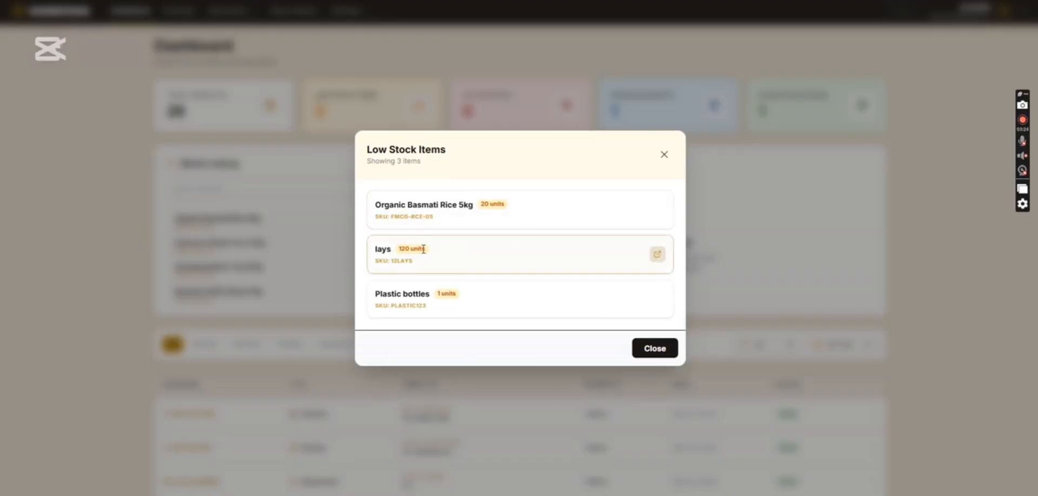
left_click(657, 255)
double_click(356, 188)
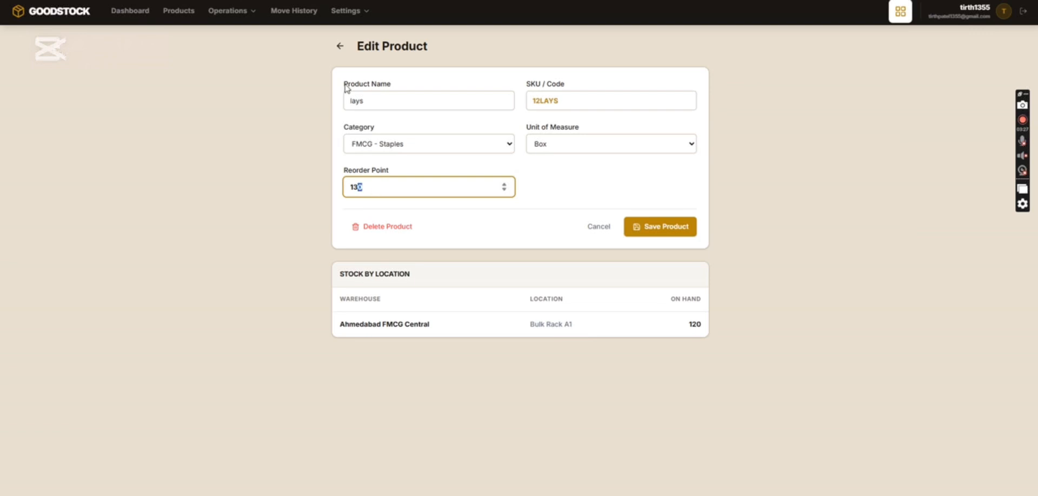
left_click(341, 46)
scroll(526, 281, "down", 2)
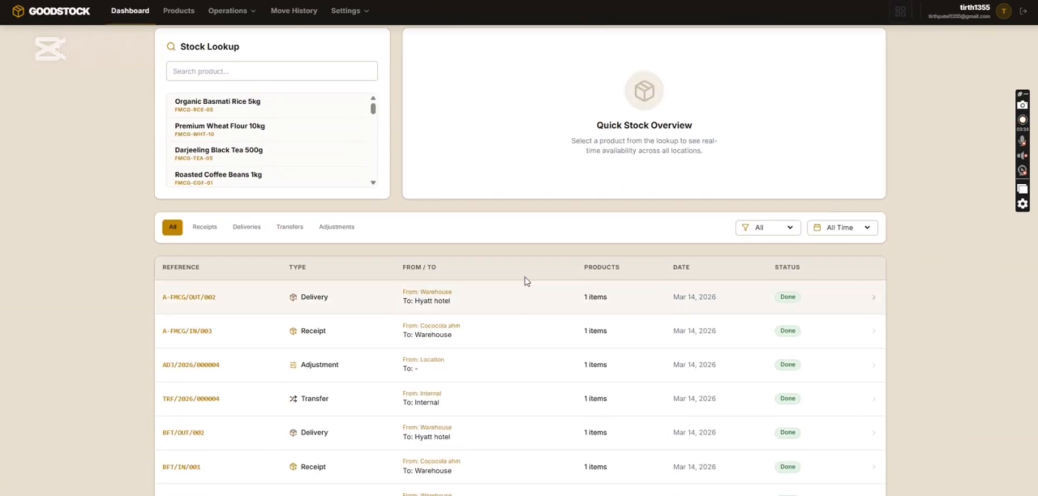
scroll(628, 307, "up", 3)
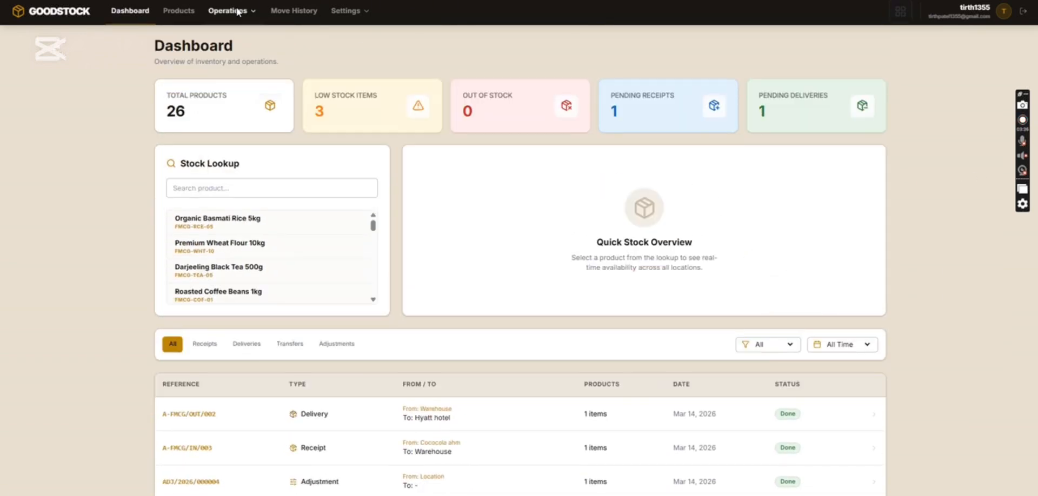
Create a new transfer from Bulk Rack A1 (A1-RACK) to A2 RACK with the note "Weekly cycle count".
left_click(232, 11)
left_click(251, 78)
left_click(859, 50)
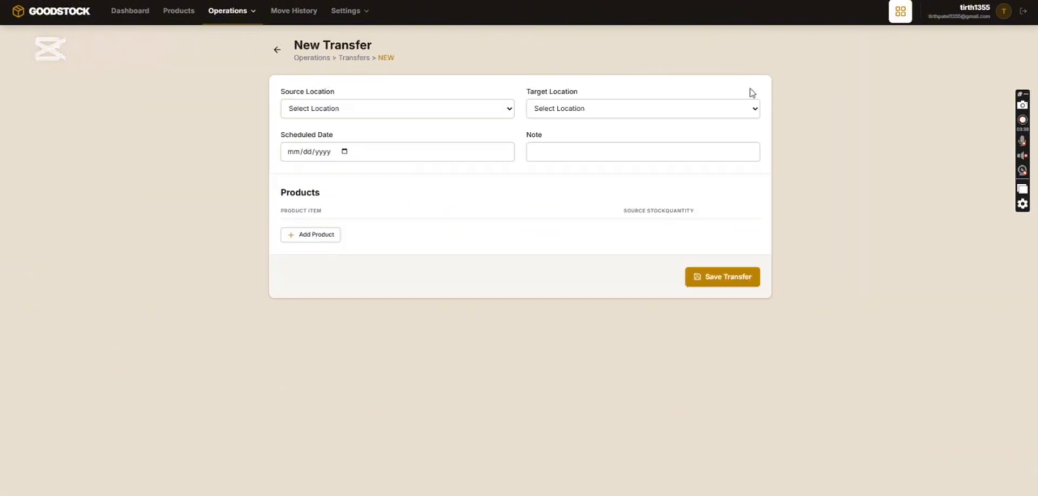
left_click(401, 111)
left_click(365, 139)
left_click(555, 110)
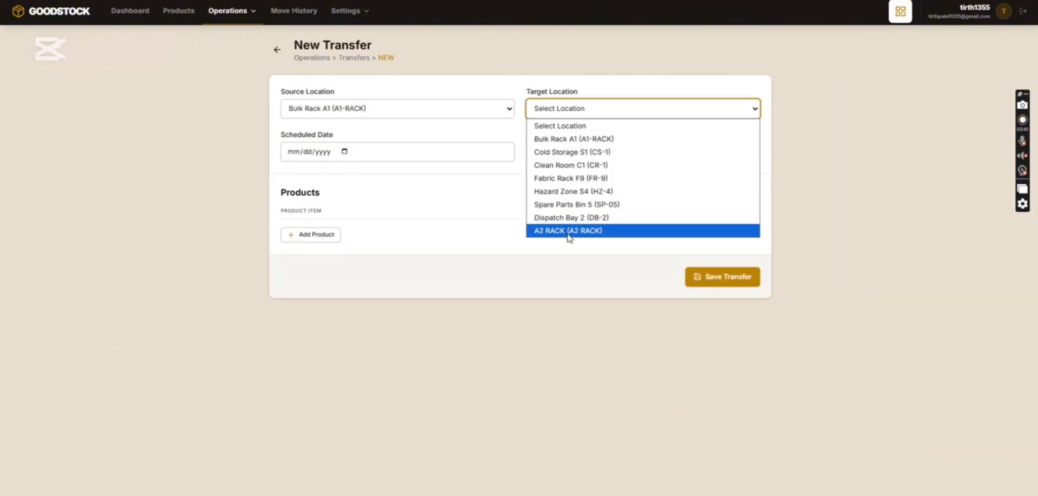
left_click(568, 230)
left_click(548, 151)
left_click(627, 178)
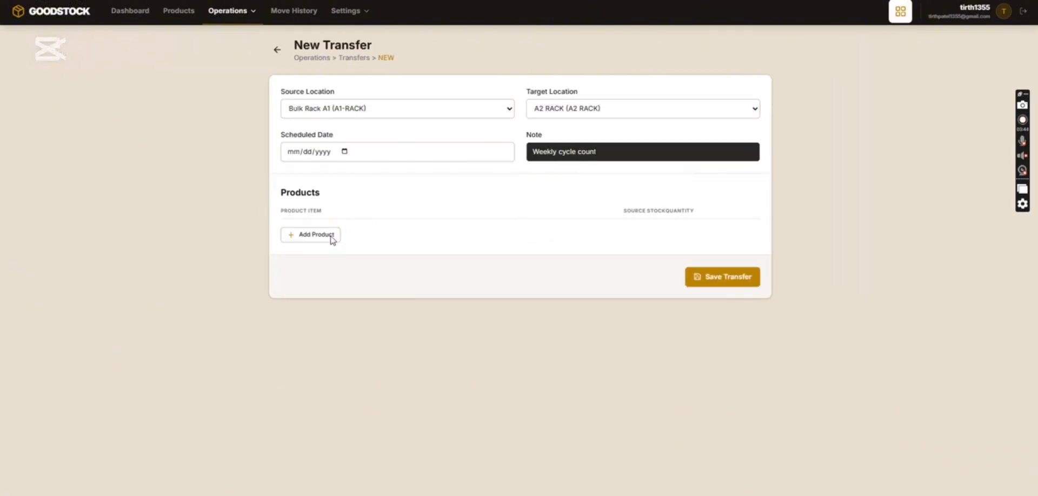
Add a product line for lays to the transfer.
left_click(332, 238)
left_click(347, 235)
left_click(361, 6)
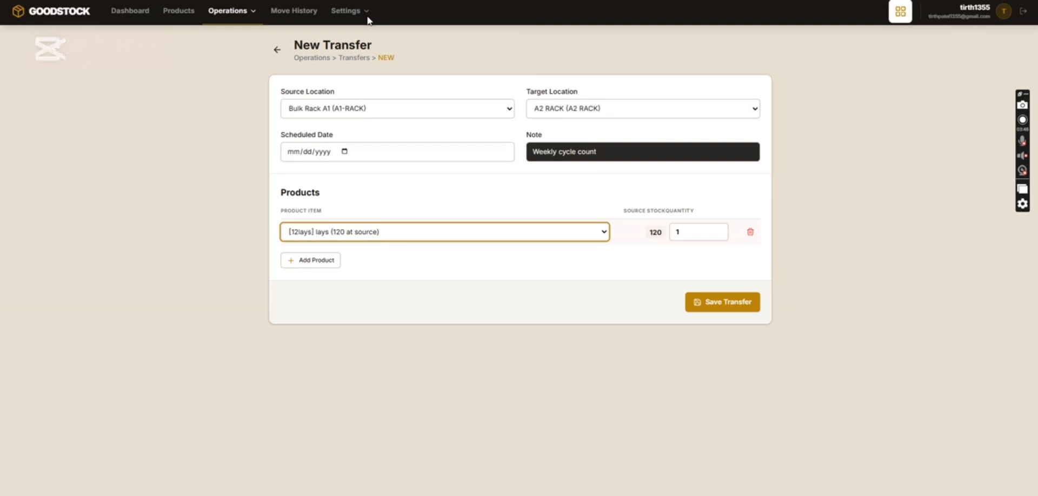
Save the transfer with a lays quantity of 120 and advance it through its statuses to validation.
left_click(678, 233)
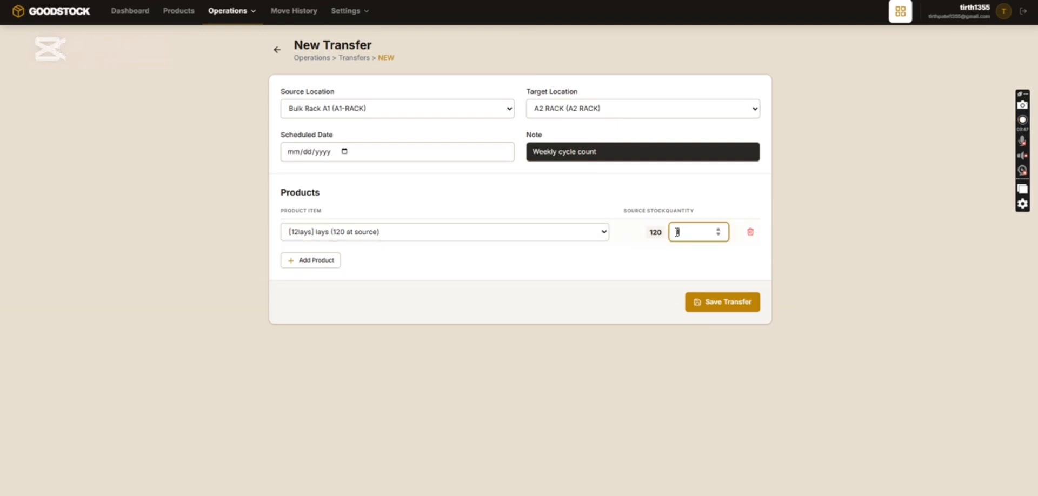
left_click(700, 300)
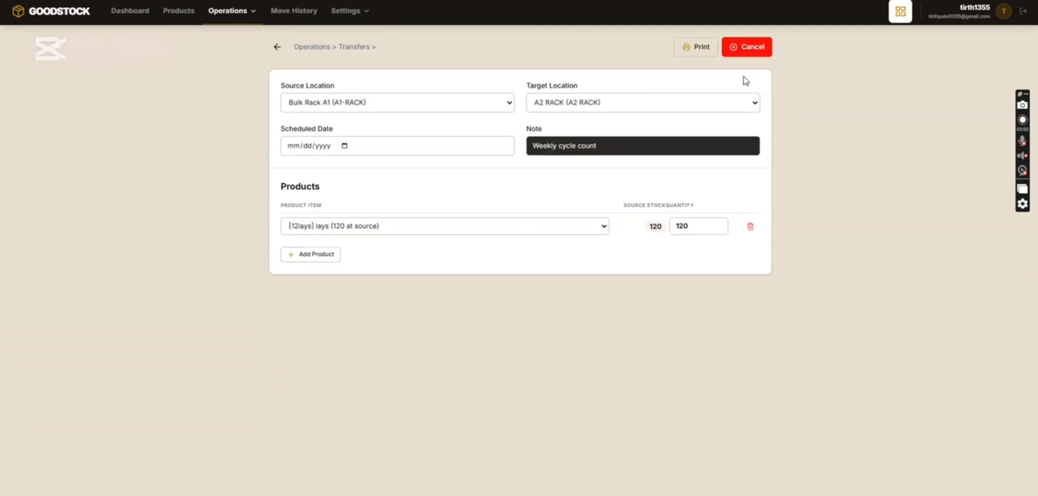
left_click(642, 54)
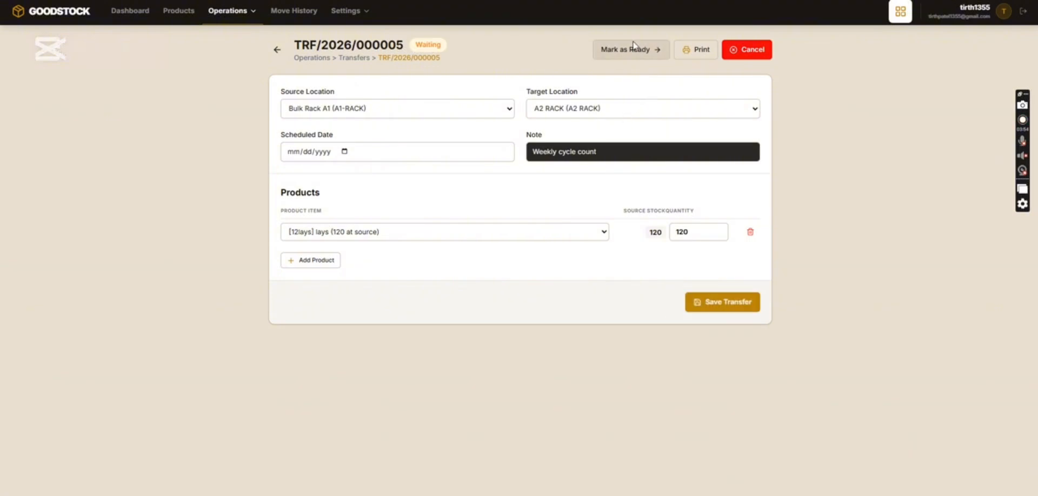
left_click(600, 54)
left_click(640, 51)
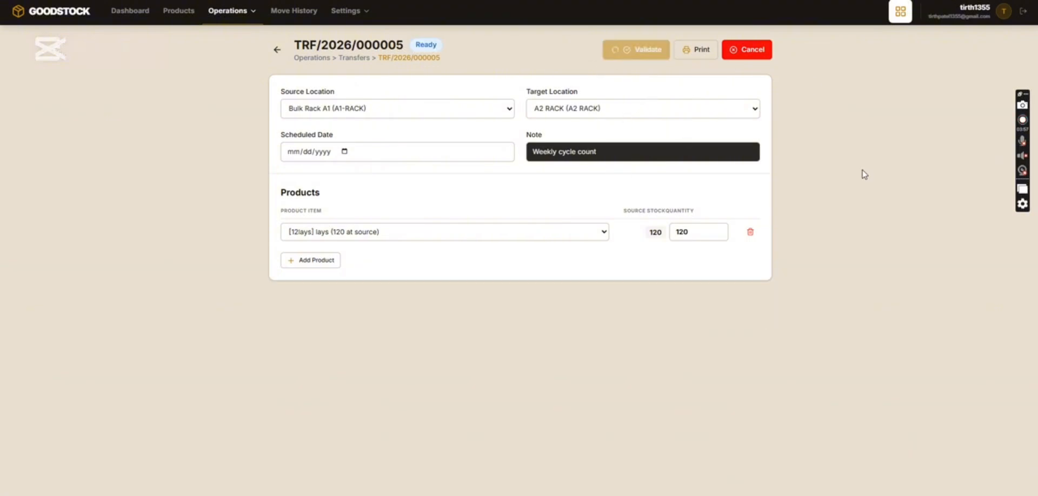
left_click(277, 48)
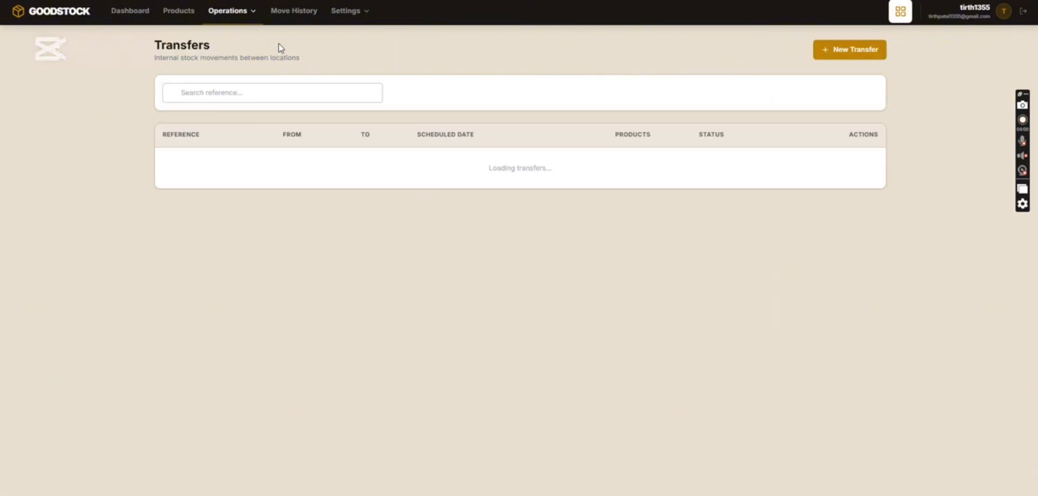
Start a new stock adjustment for the A2 RACK location and add one product count line.
left_click(228, 11)
left_click(251, 97)
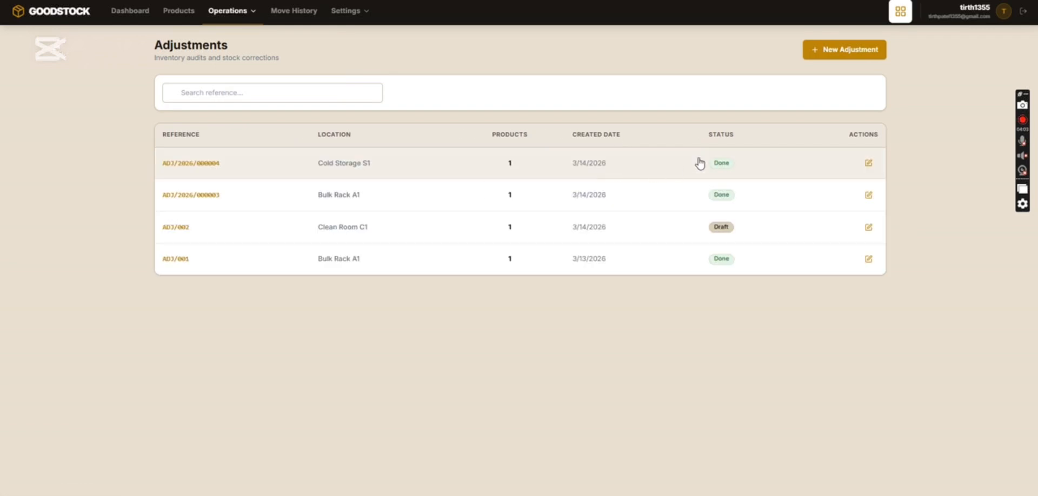
left_click(816, 49)
left_click(429, 116)
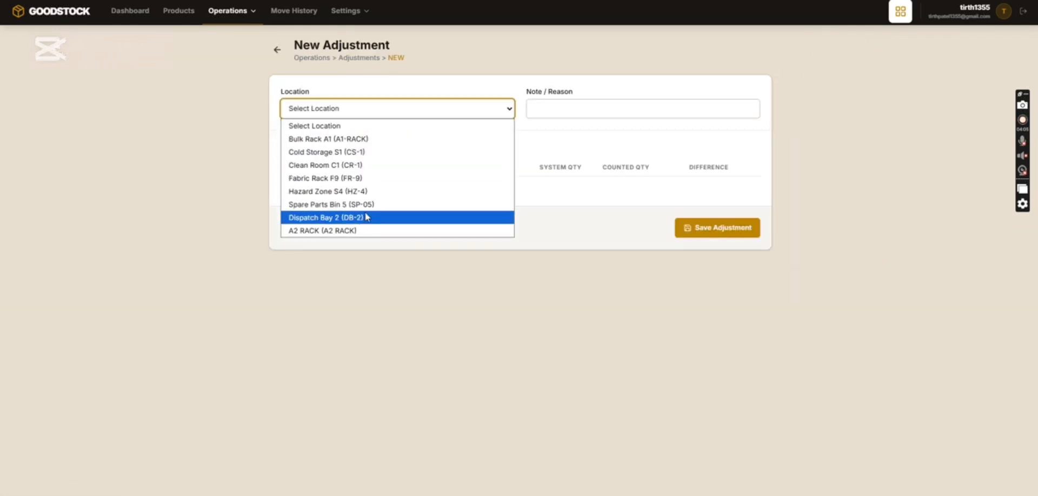
left_click(389, 139)
left_click(331, 191)
left_click(347, 189)
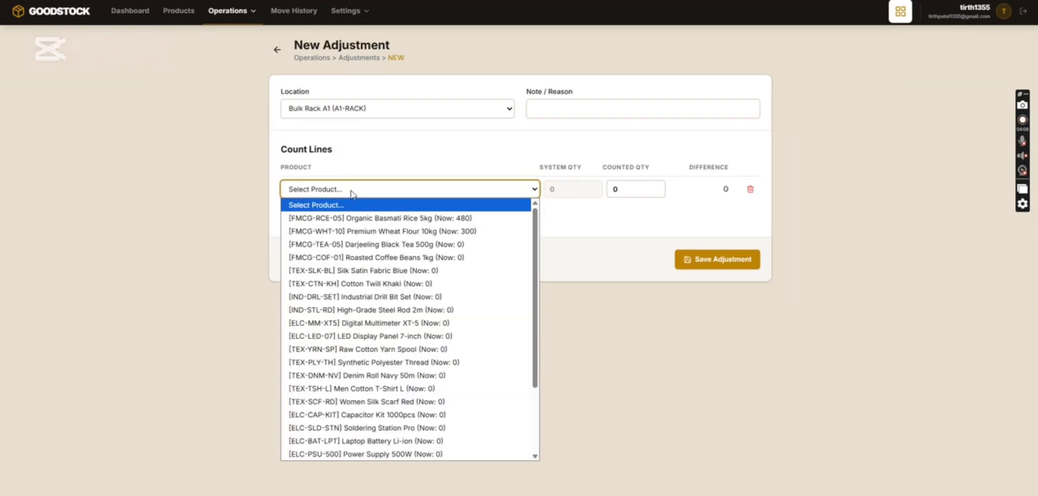
left_click(365, 111)
left_click(333, 230)
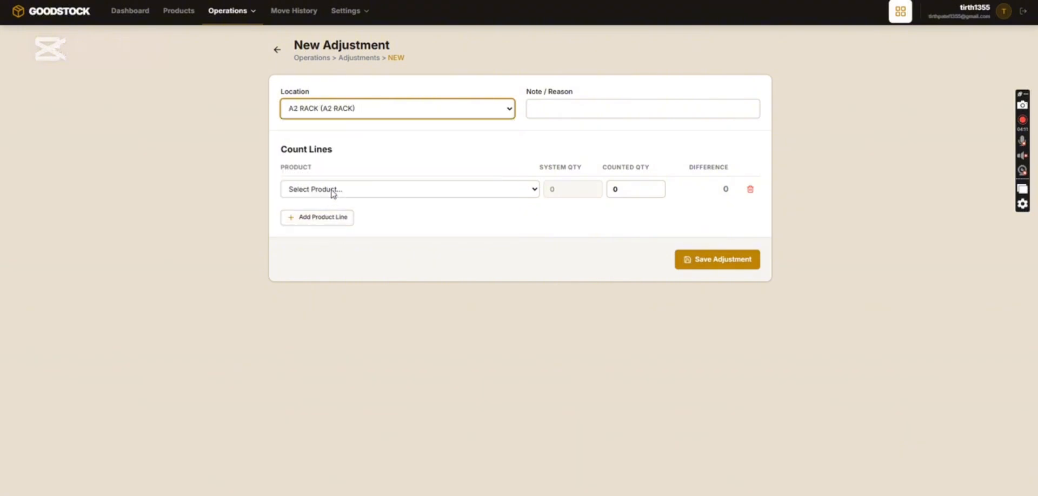
Select lays as the product of the count line with a counted quantity of 120.
left_click(335, 190)
left_click(346, 186)
left_click(422, 191)
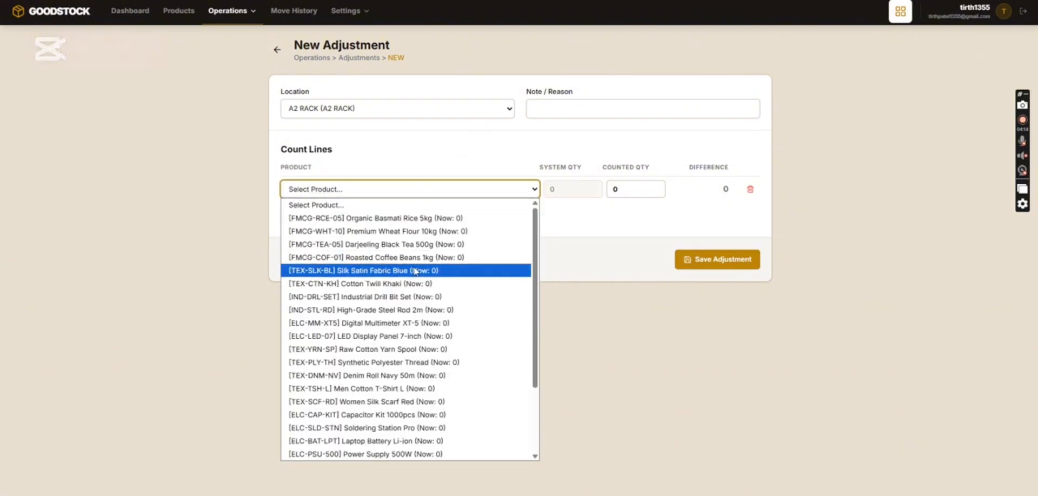
scroll(407, 269, "down", 5)
left_click(348, 454)
left_click(651, 189)
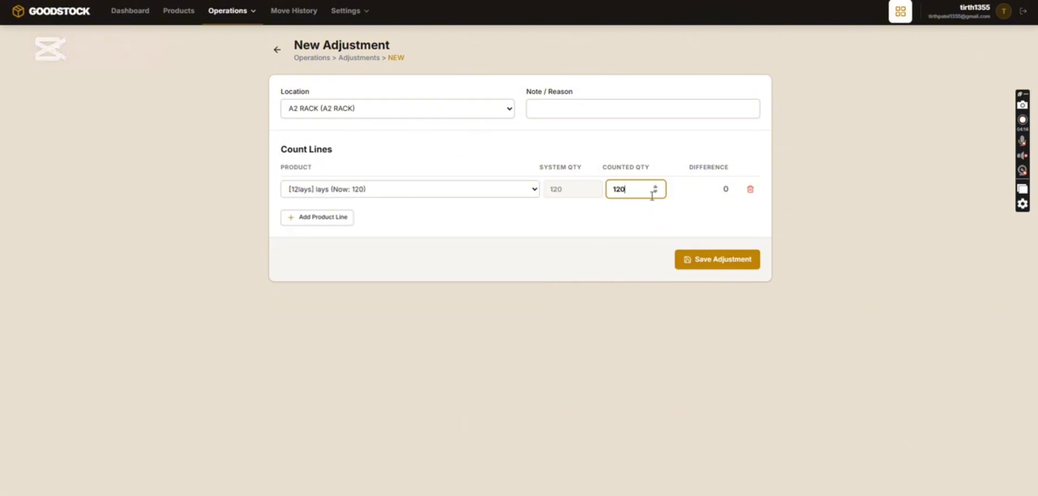
Save the adjustment and validate its inventory.
left_click(722, 260)
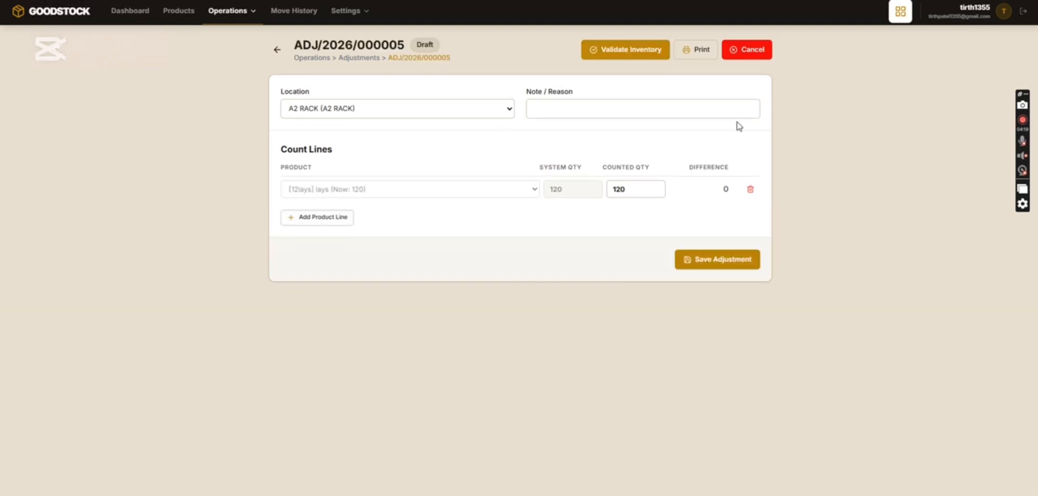
left_click(627, 49)
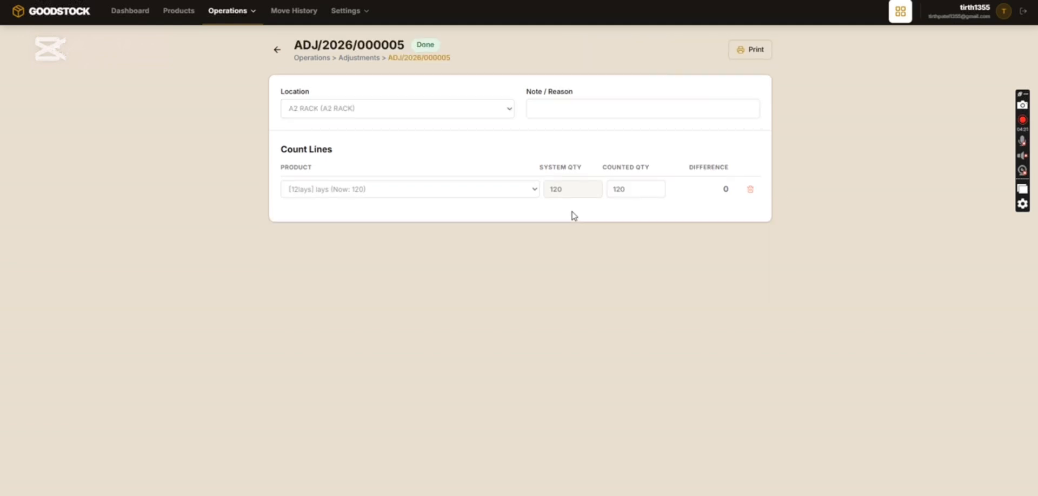
left_click(280, 56)
Open the move history and examine the locations, operations and quantities of the lays receipt, delivery and internal transfer.
left_click(280, 19)
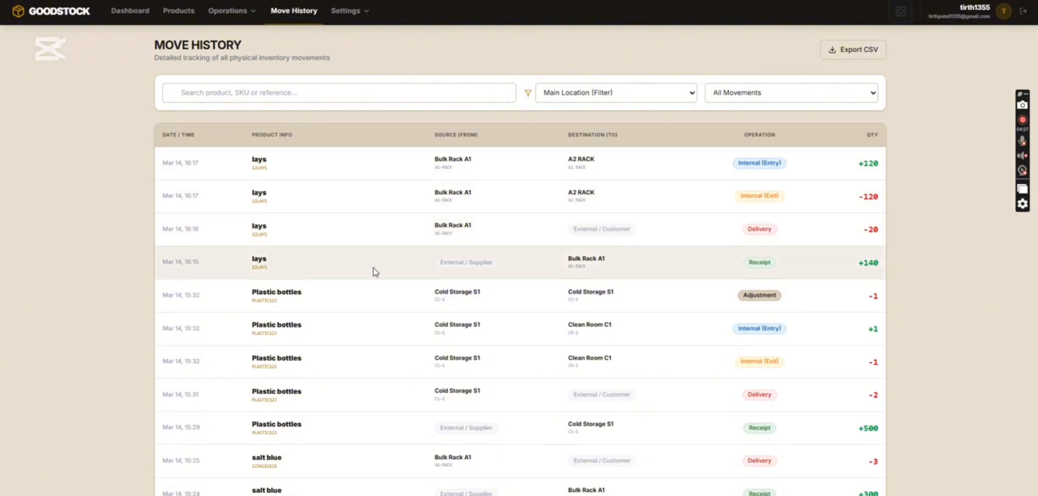
left_click_drag(462, 260, 591, 273)
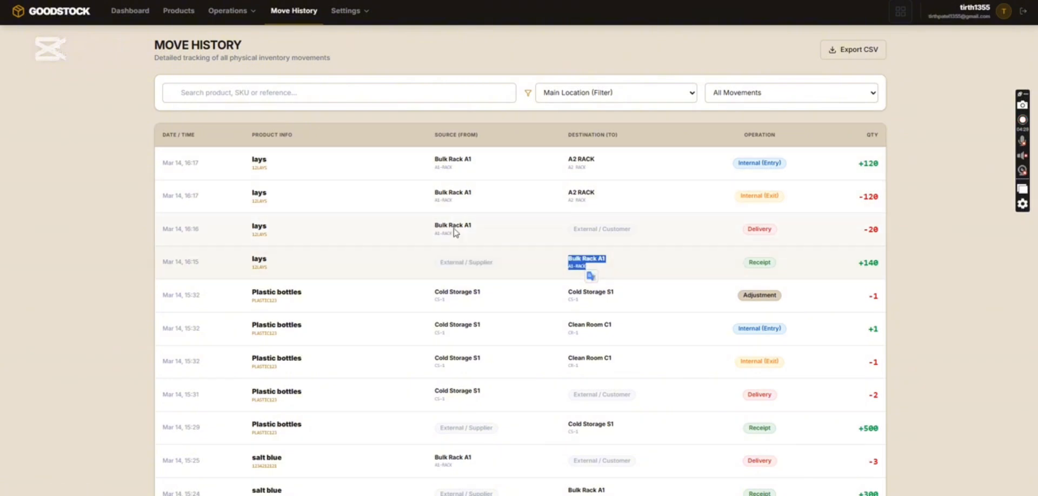
left_click(435, 226)
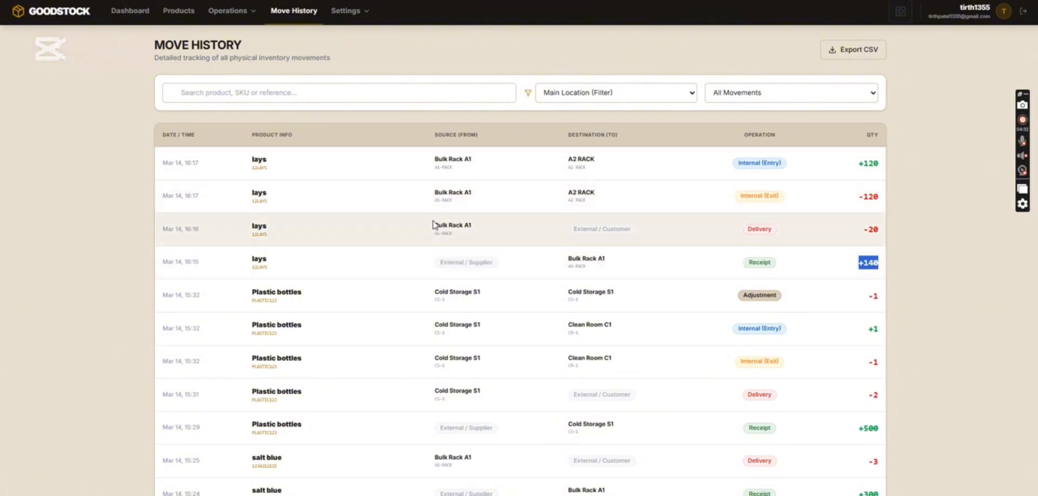
left_click_drag(433, 225, 472, 226)
left_click_drag(572, 231, 771, 229)
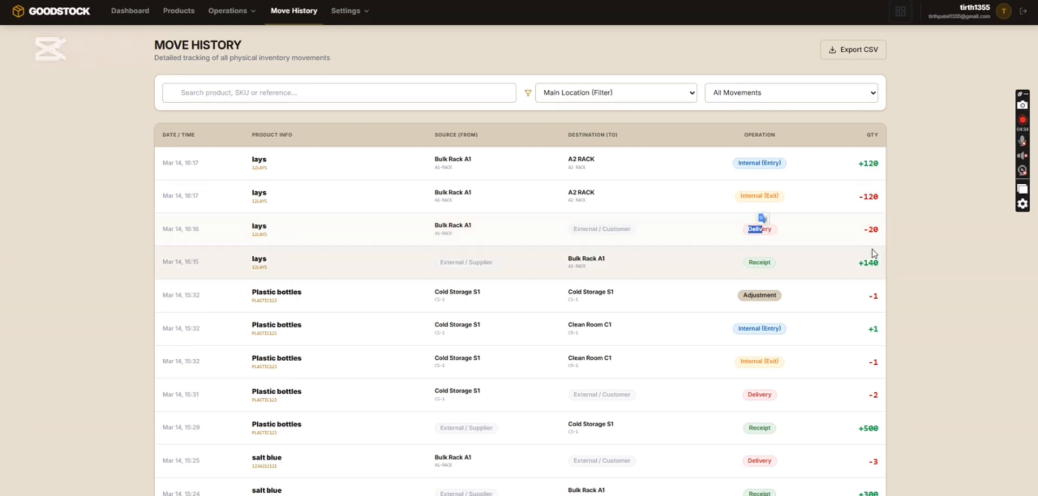
left_click_drag(862, 229, 884, 228)
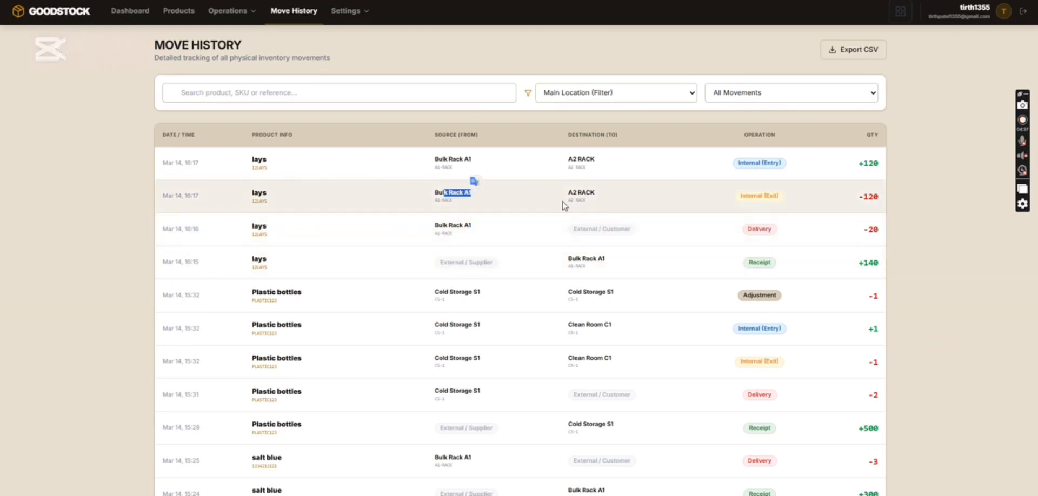
left_click_drag(572, 193, 598, 194)
left_click(499, 155)
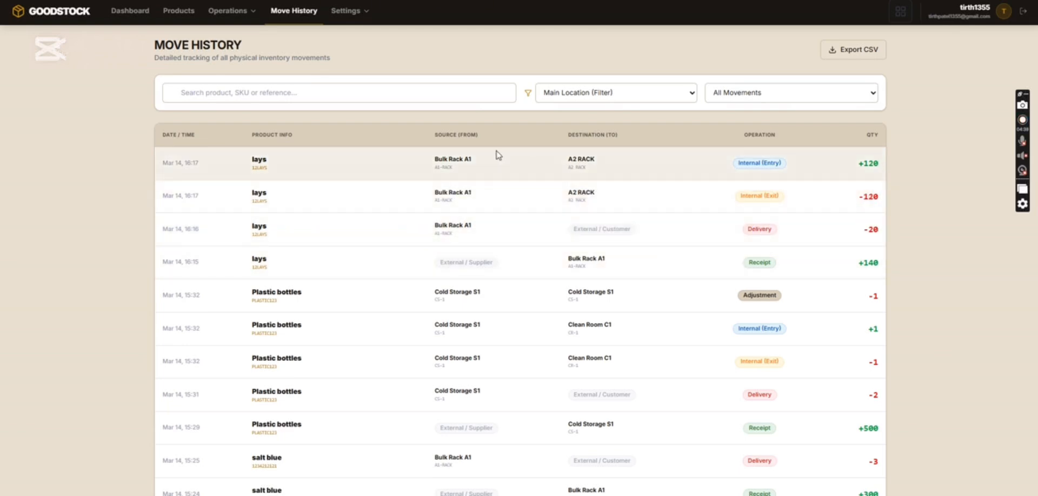
left_click_drag(570, 159, 595, 160)
left_click_drag(751, 163, 797, 152)
left_click_drag(859, 164, 876, 165)
left_click(839, 270)
Filter the move history to the Bulk Rack A1 location and reset the location filter.
left_click(598, 87)
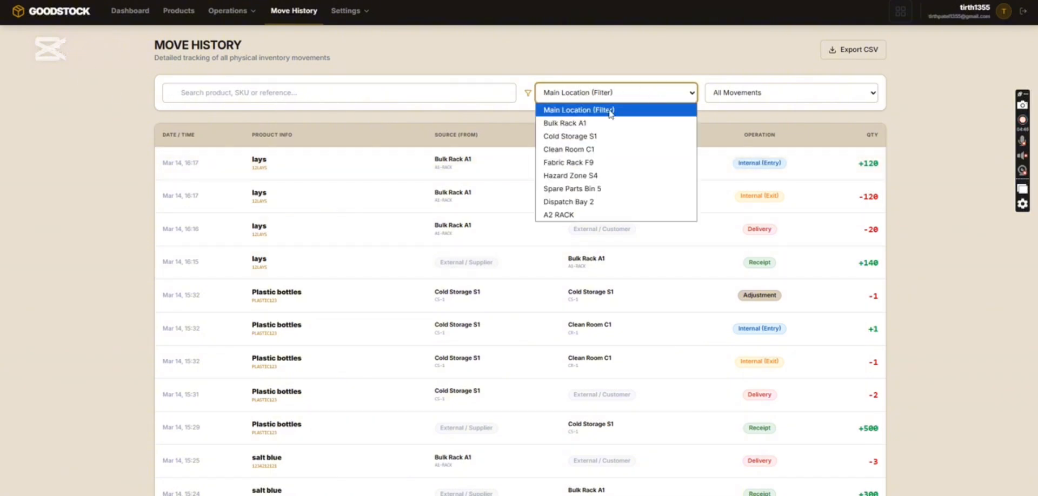
left_click(608, 121)
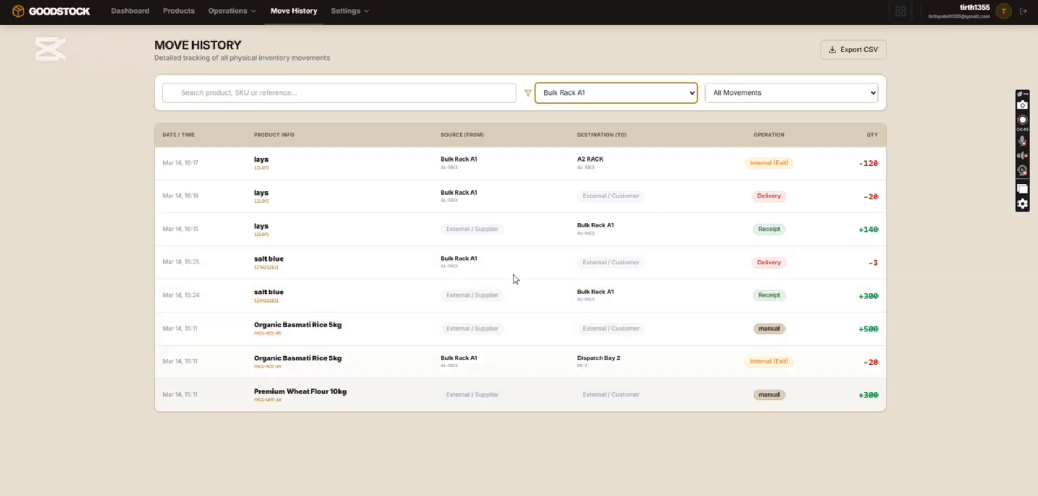
left_click(579, 95)
left_click(589, 109)
Filter the move history to Internal Only and to External Only movements and look through the entries.
left_click(707, 95)
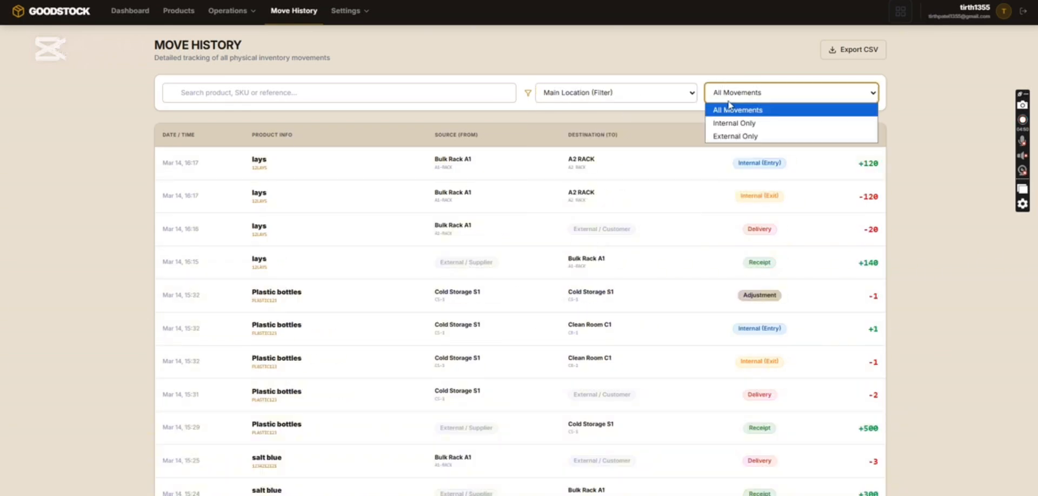
left_click(738, 132)
left_click(765, 104)
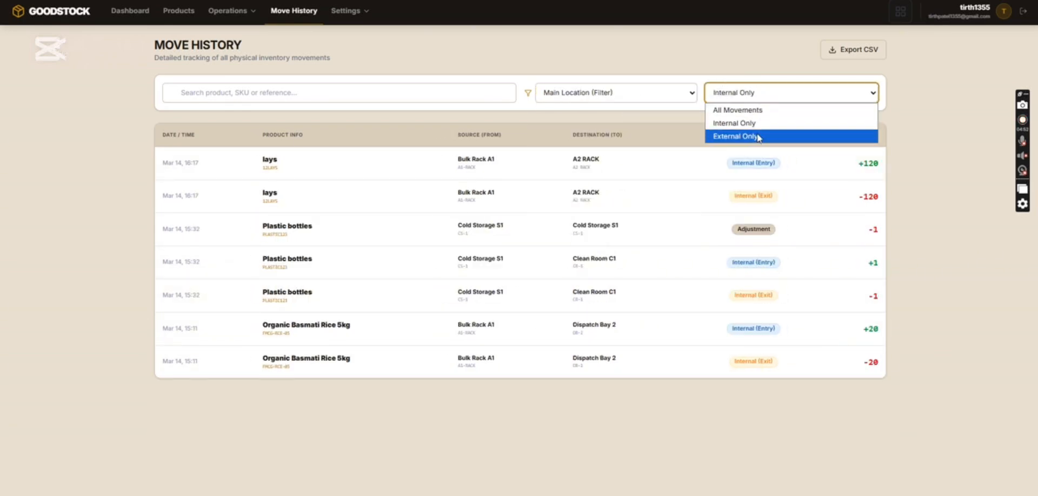
left_click(757, 139)
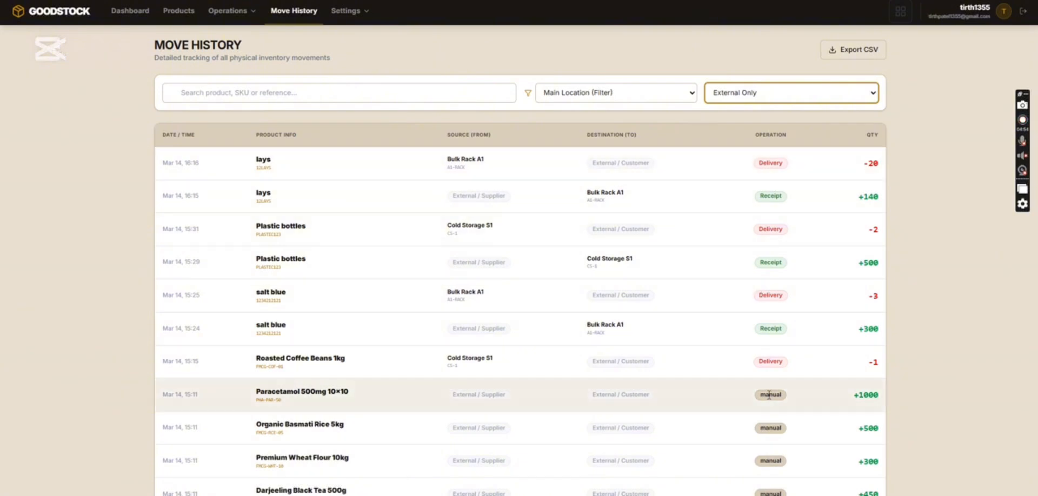
scroll(429, 246, "down", 3)
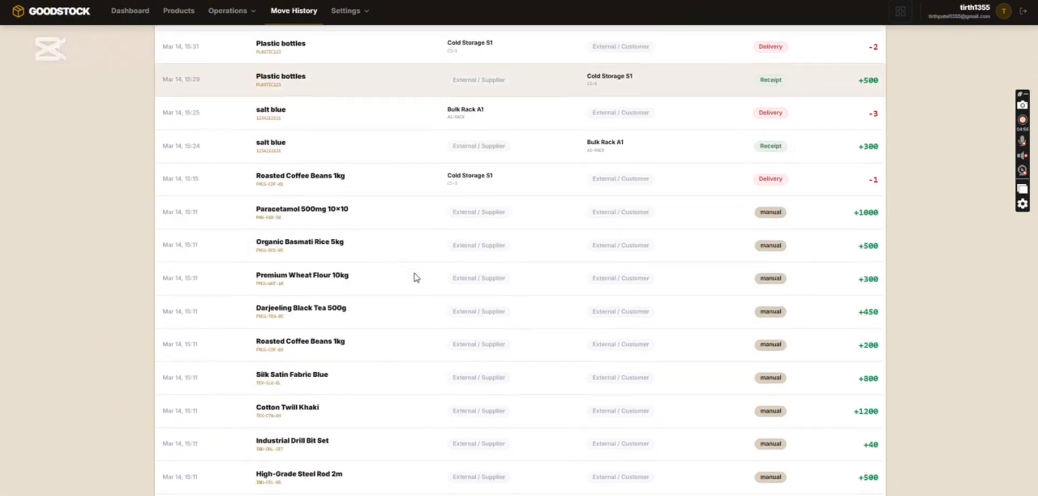
View the warehouses and locations lists in the settings.
left_click(349, 10)
left_click(362, 41)
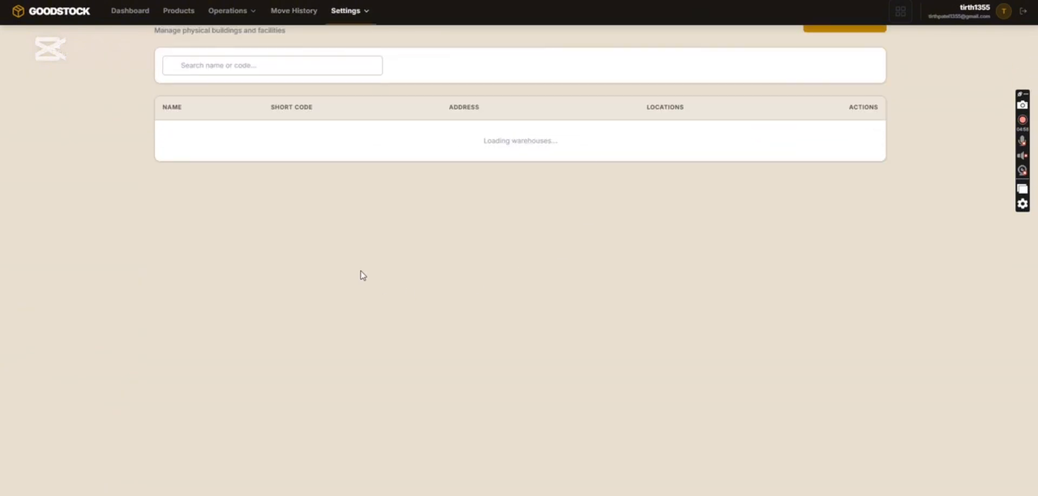
scroll(351, 222, "up", 1)
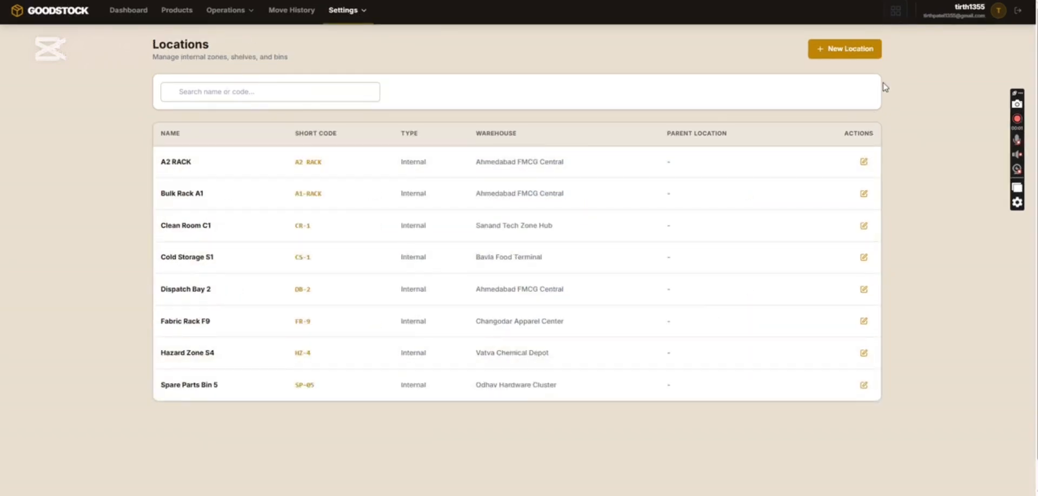
Create a location named "A3 shelf" with short code A3 RACK in the Ahmedabad FMCG Central warehouse.
left_click(853, 50)
left_click(459, 112)
type("A3 shelf")
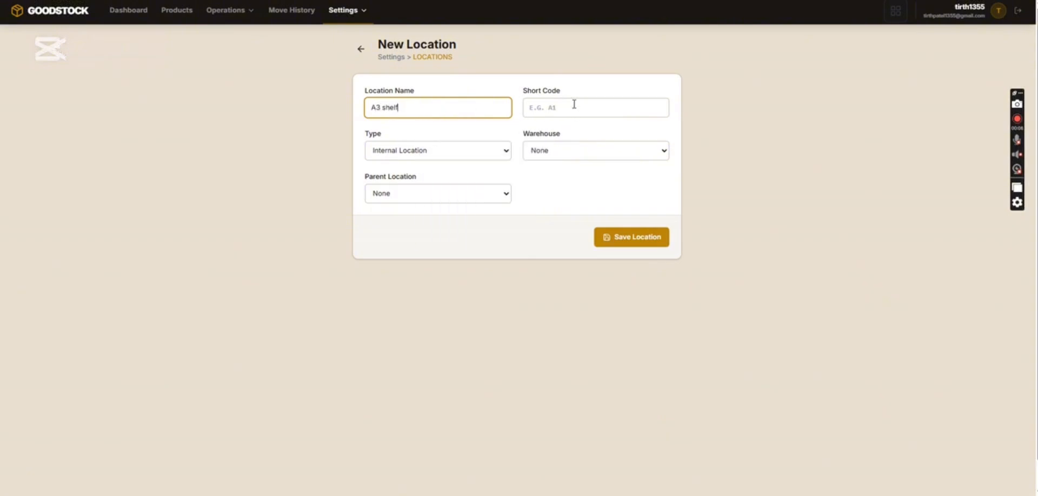
left_click(574, 107)
type("A3 RACK")
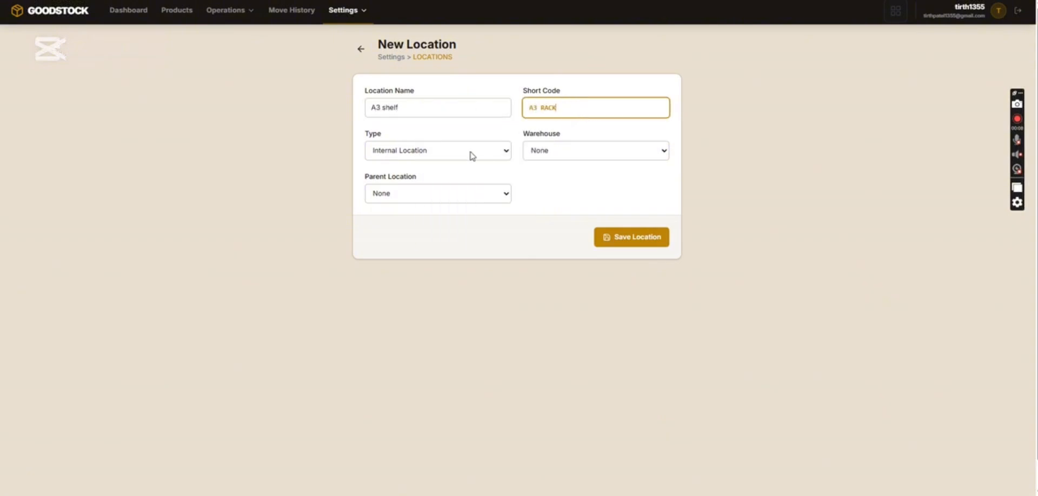
left_click(558, 150)
left_click(561, 178)
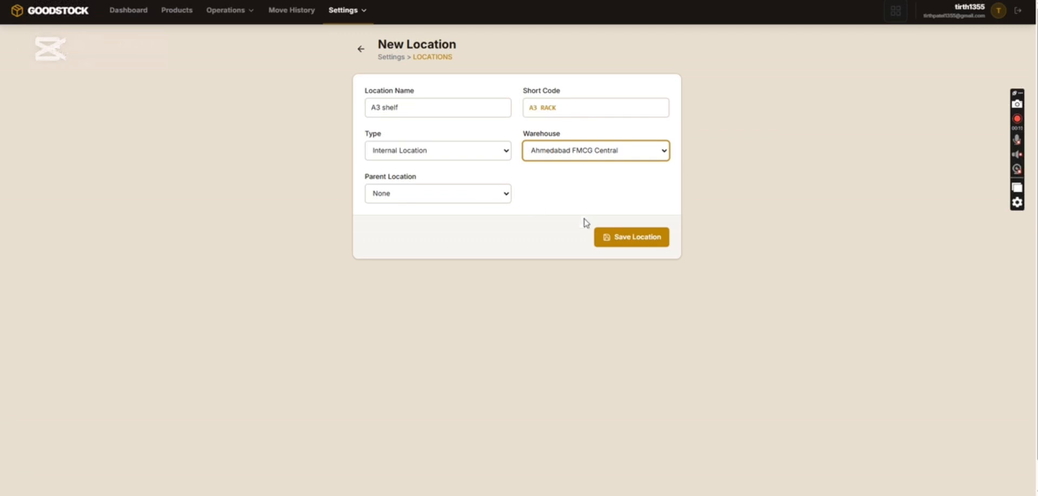
left_click(630, 237)
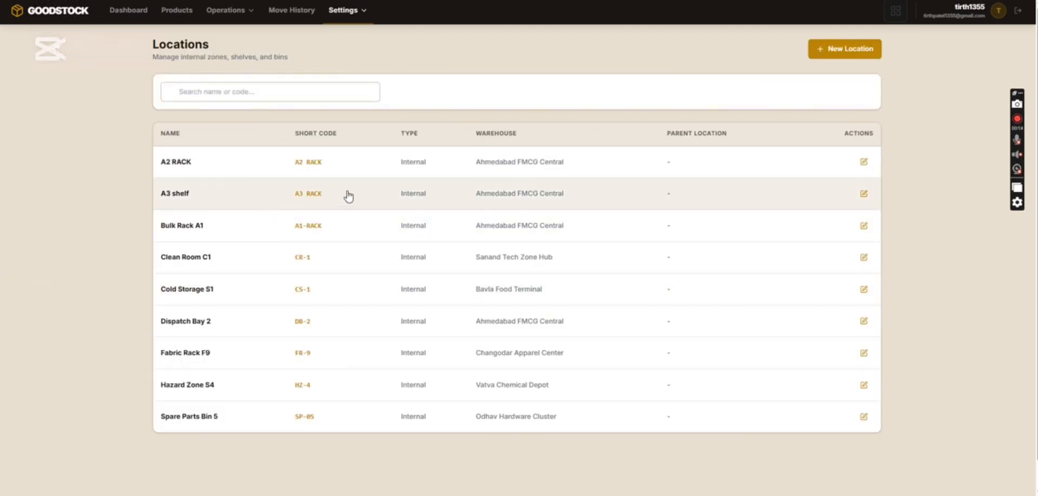
Open the product catalogue and look through the product cards grouped by category.
left_click(177, 10)
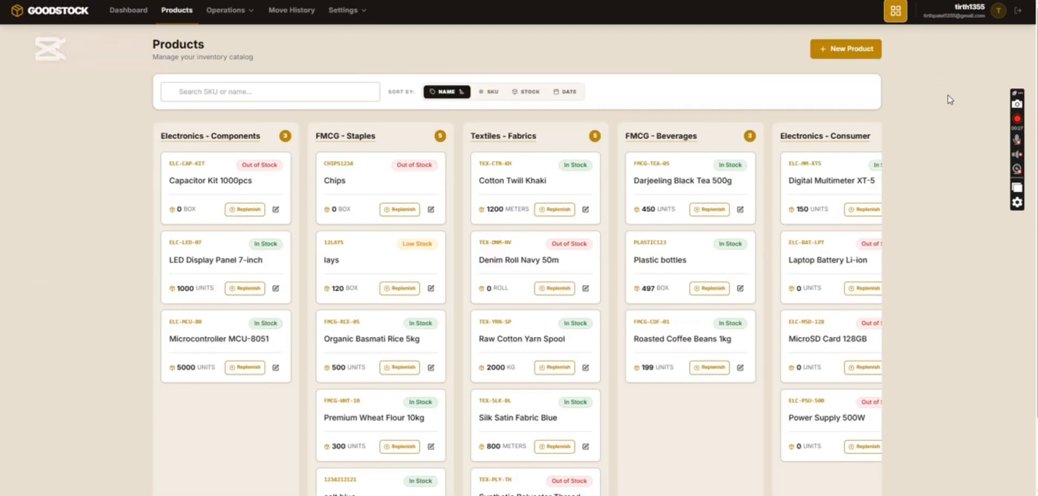
scroll(922, 247, "down", 2)
scroll(922, 247, "up", 2)
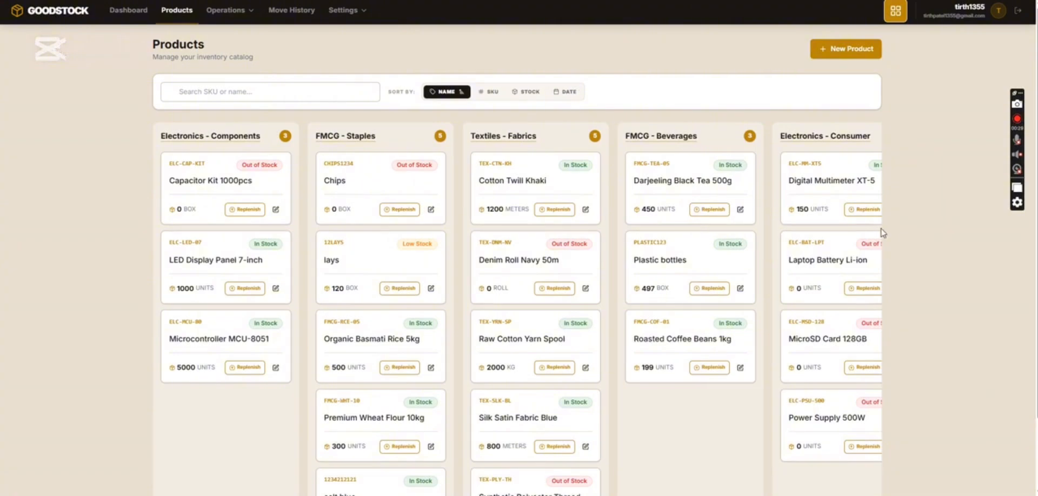